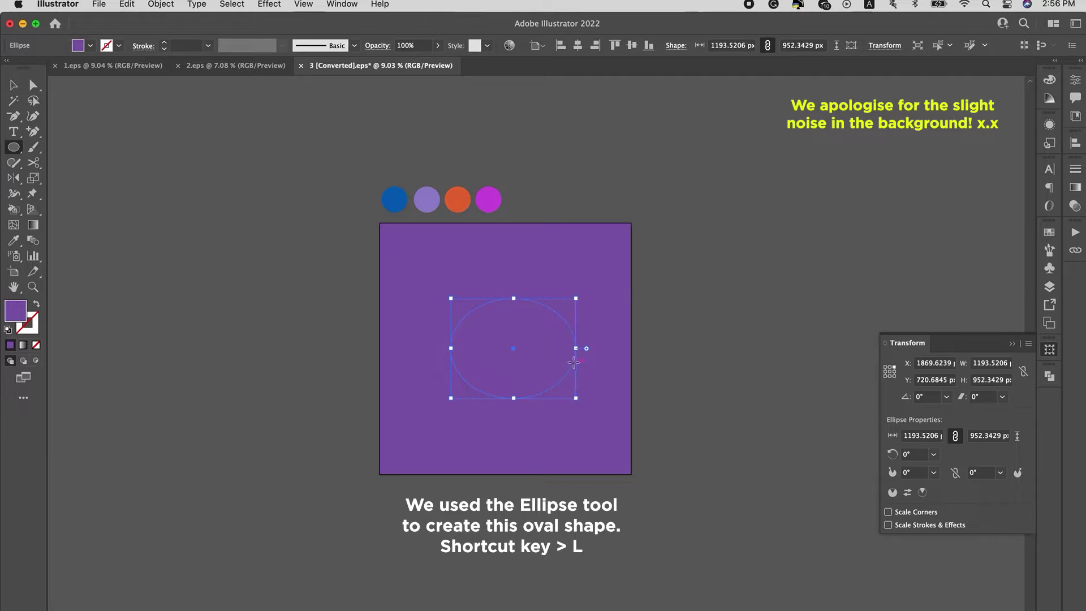
Move the ellipse to the horizontal centre of the purple artboard and fill it with the light purple swatch colour.
key(v)
drag(572, 331, 561, 326)
key(i)
click(433, 201)
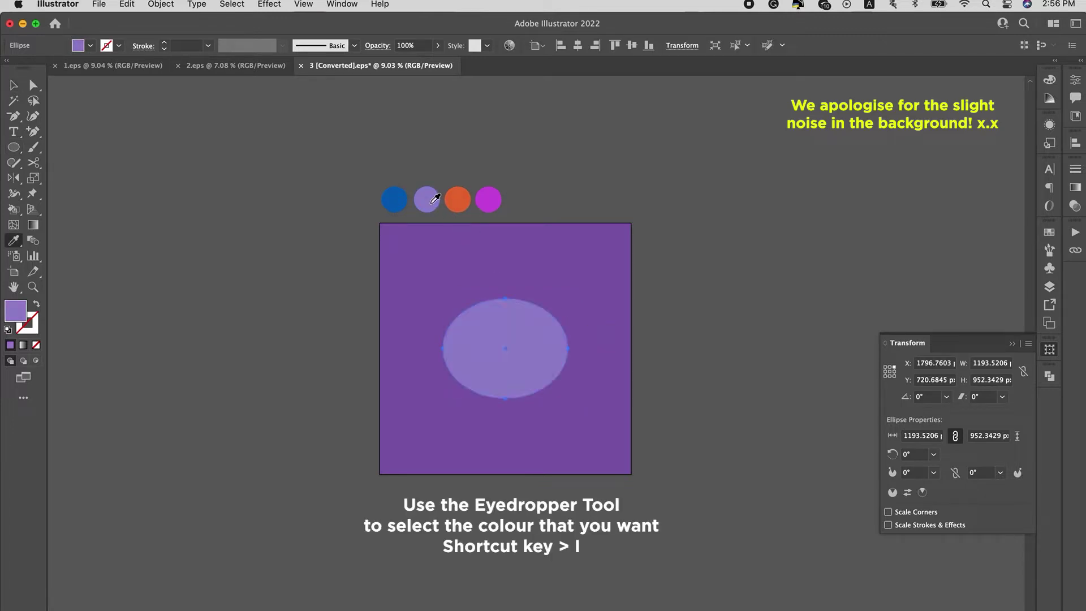
key(super+shift+a)
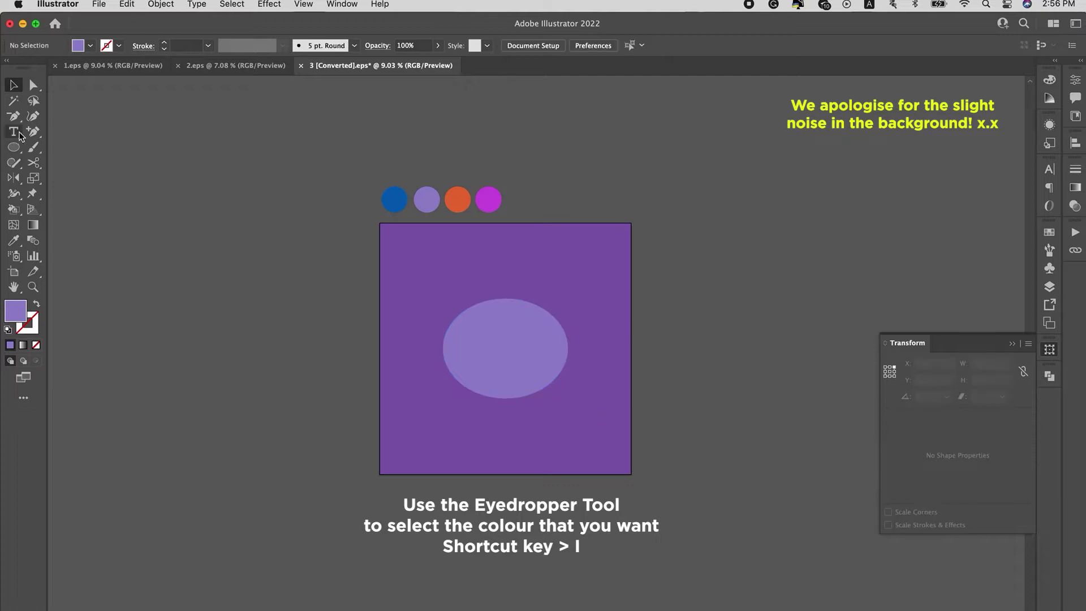
Add the word "Trapped" above the oval and enlarge it to about 90 pt.
click(14, 131)
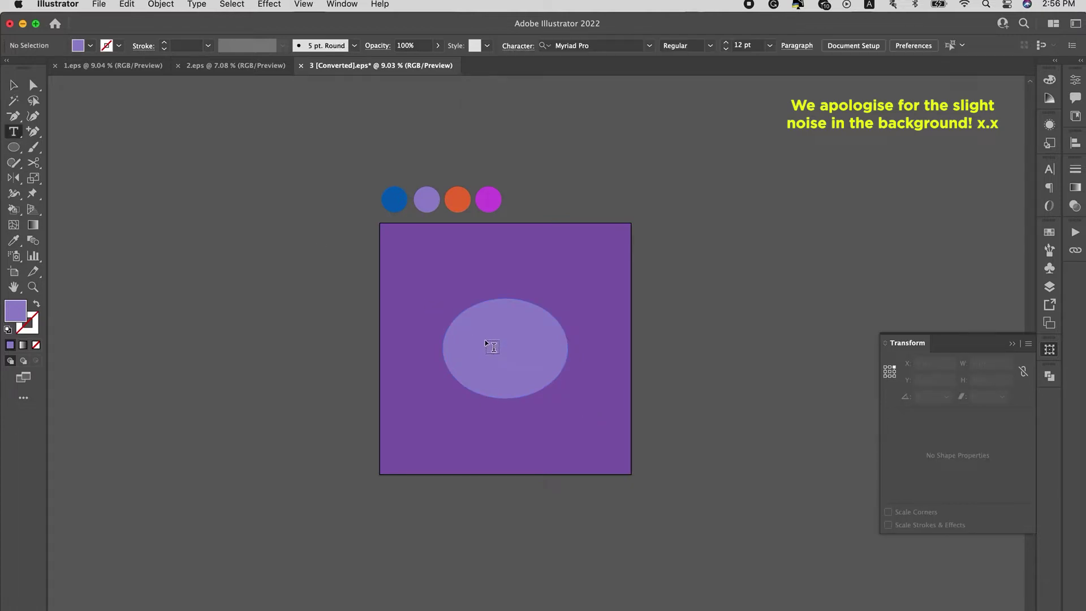
click(485, 270)
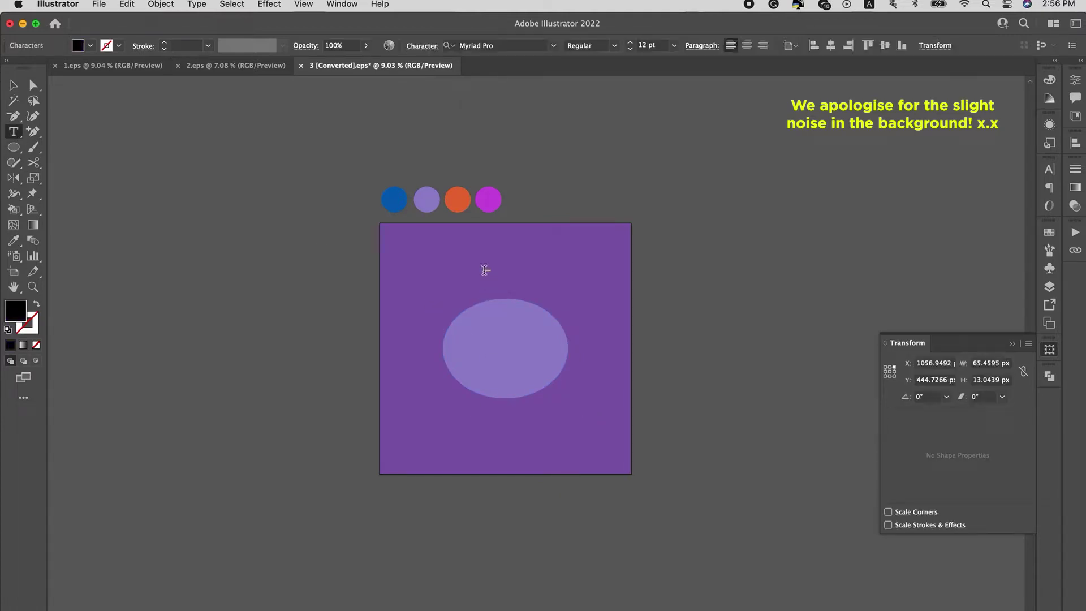
text(M)
click(14, 85)
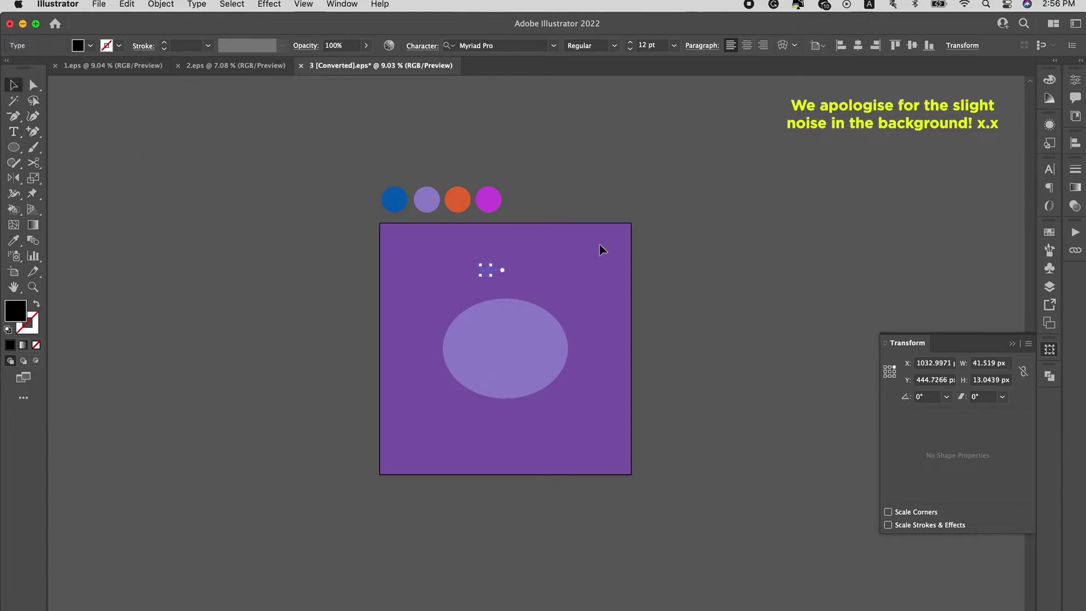
drag(492, 277, 516, 280)
Set the word in Gotham Black with all caps and colour it with the orange swatch.
click(515, 47)
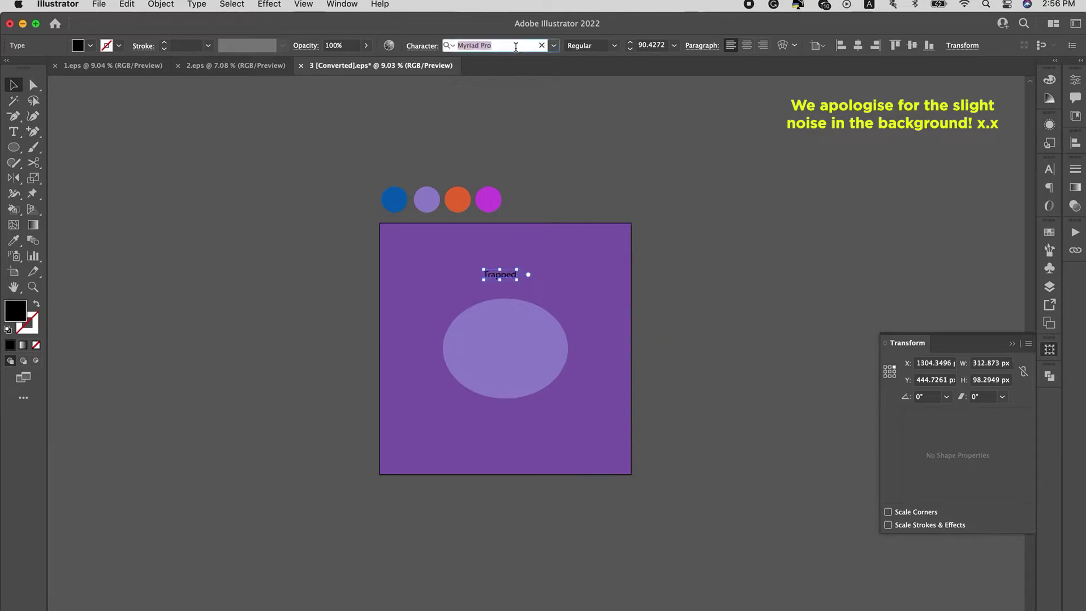
text(goth)
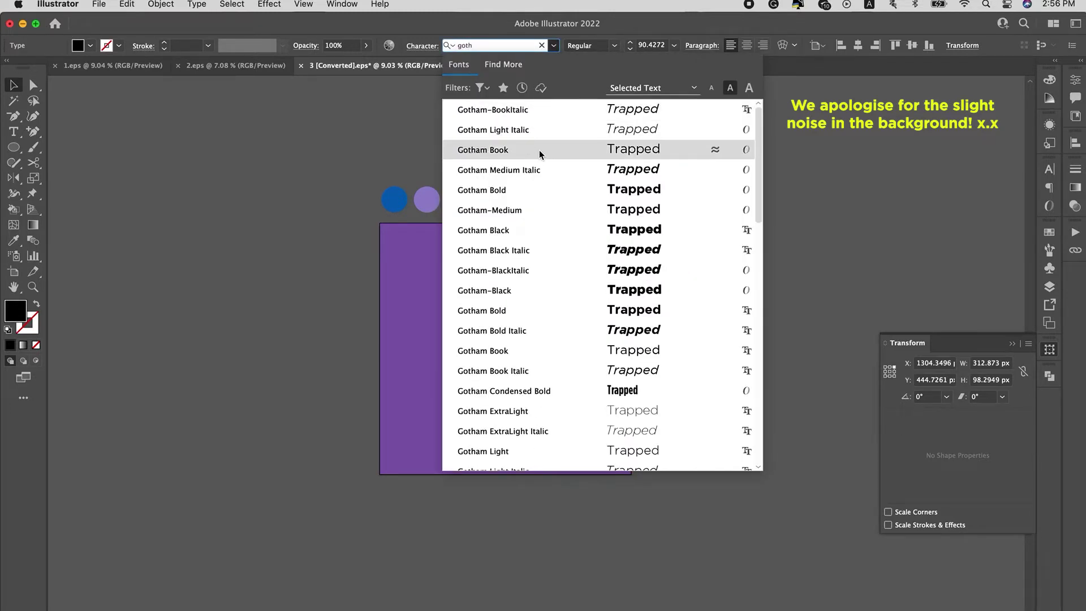
click(516, 232)
click(1048, 169)
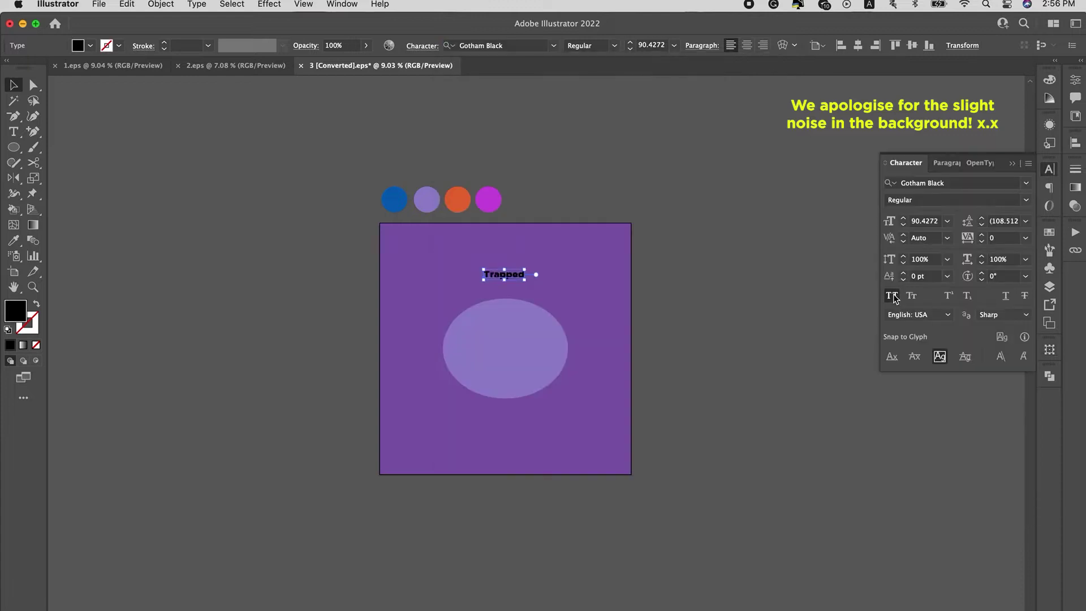
click(892, 296)
key(i)
click(457, 199)
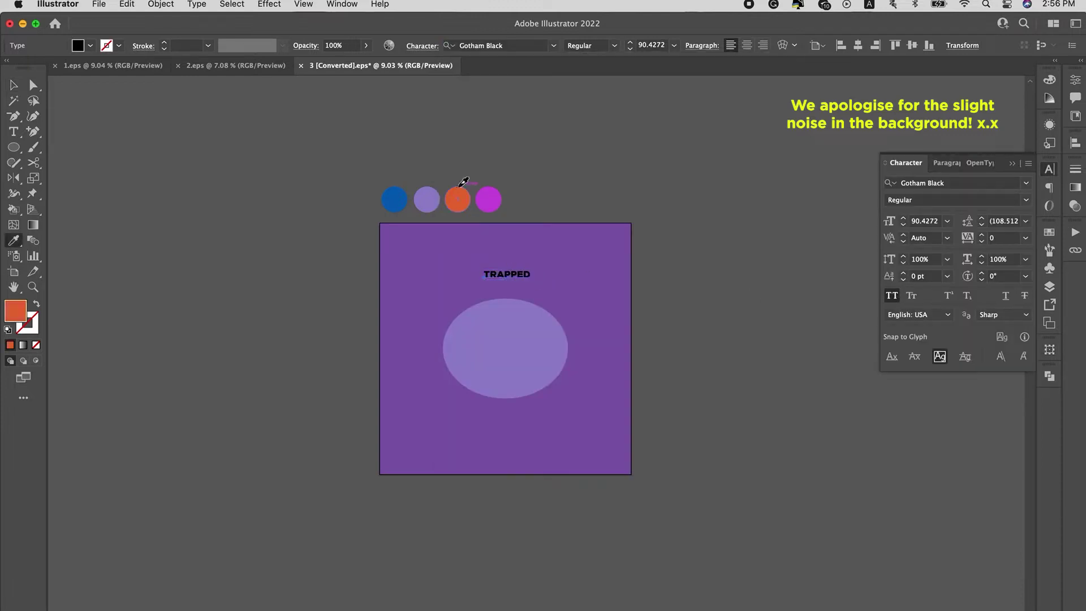
Enlarge the orange word to about 175 pt and centre it inside the oval.
key(v)
drag(538, 281, 527, 348)
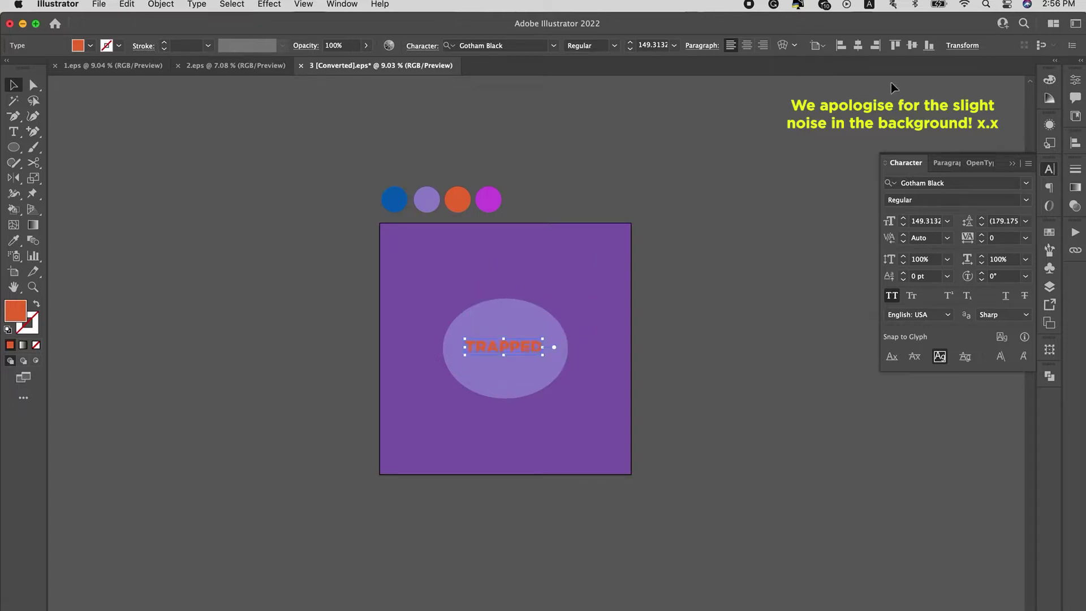
click(860, 51)
click(656, 286)
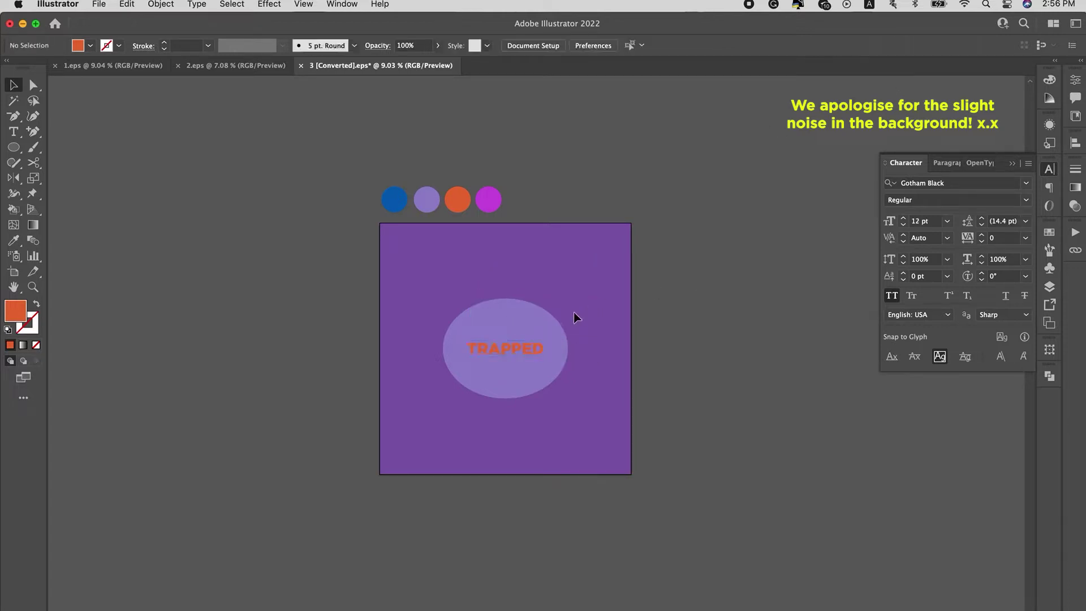
scroll(528, 364, up, 1)
scroll(529, 365, up, 2)
click(557, 334)
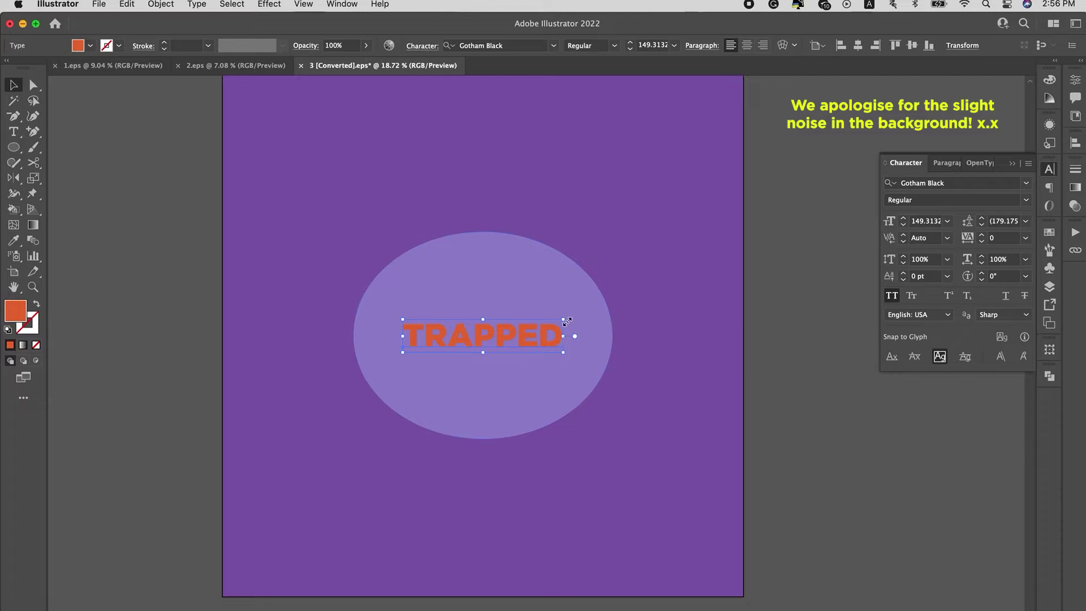
mouse_move(567, 321)
mouse_down()
mouse_move(592, 314)
mouse_move(580, 317)
mouse_up()
Apply an envelope distort mesh with 3 rows and 3 columns to the orange text.
click(160, 4)
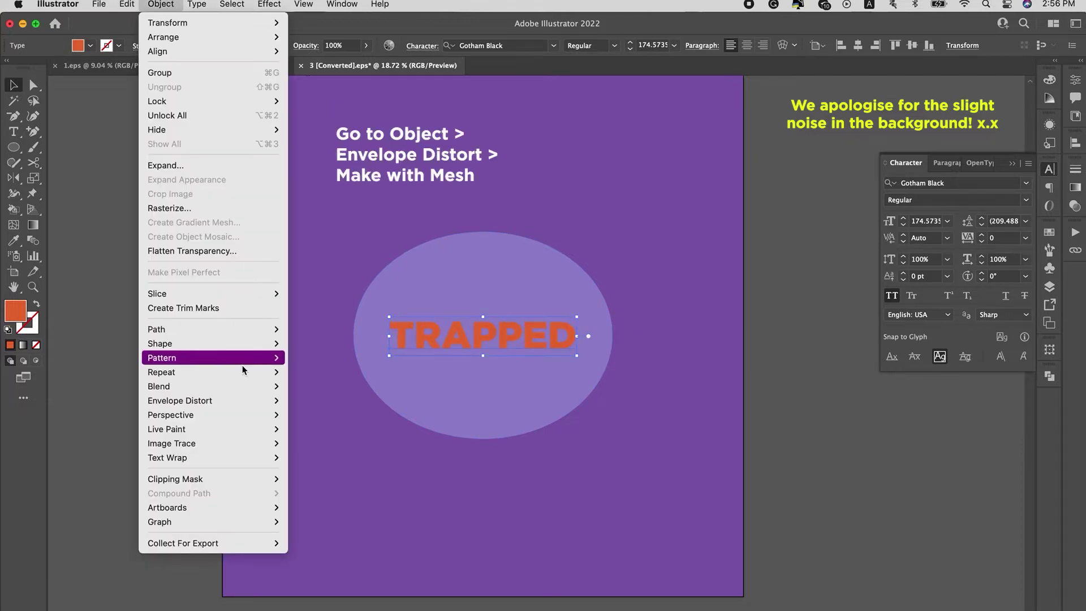
mouse_move(266, 401)
click(303, 414)
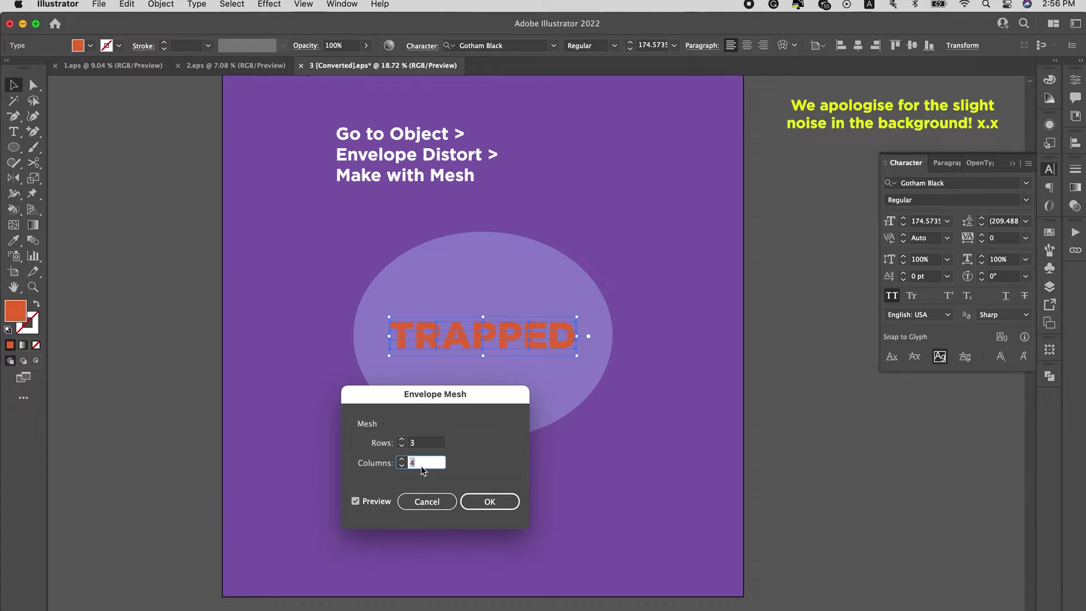
text(3)
click(490, 501)
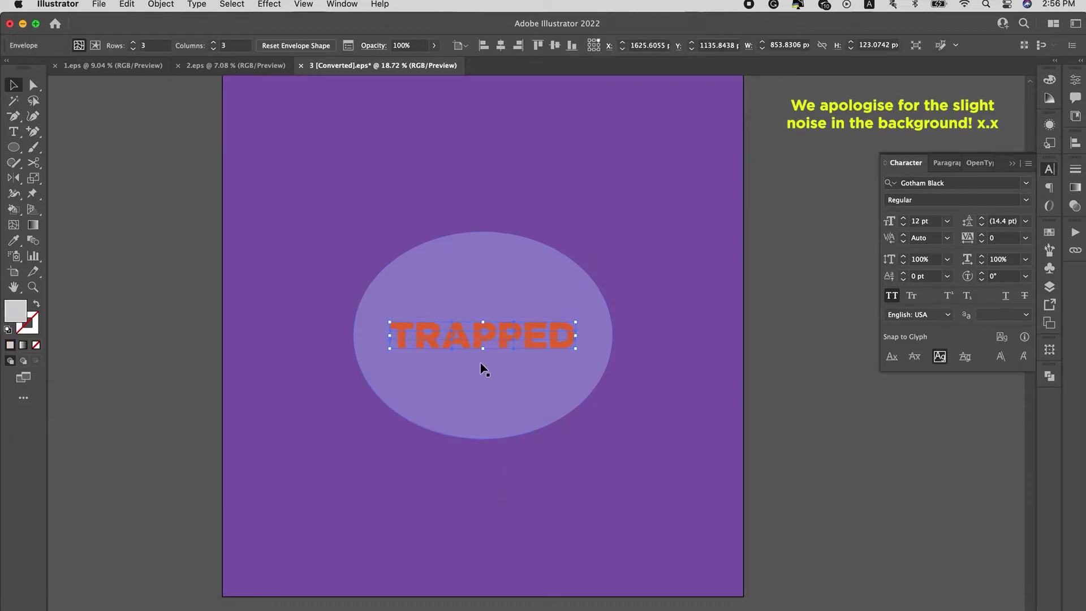
Shift individual envelope mesh points of the TRAPPED text slightly sideways and up or down to give the letters a wavy warp.
scroll(483, 368, up, 3)
key(a)
click(423, 318)
drag(423, 321, 416, 324)
drag(546, 299, 558, 297)
drag(300, 300, 290, 300)
drag(676, 321, 686, 317)
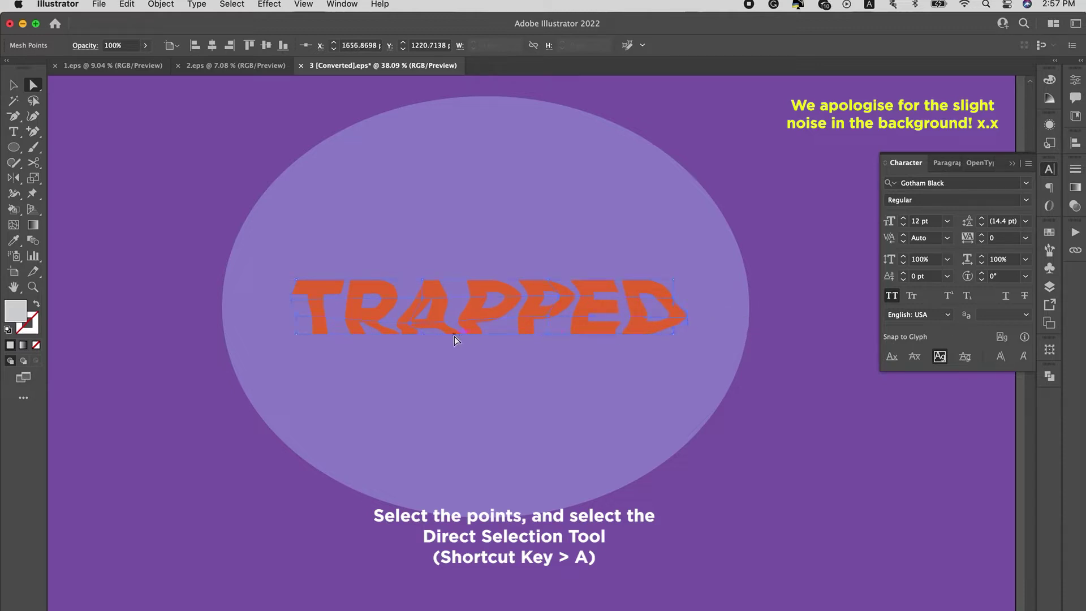
drag(547, 302, 557, 305)
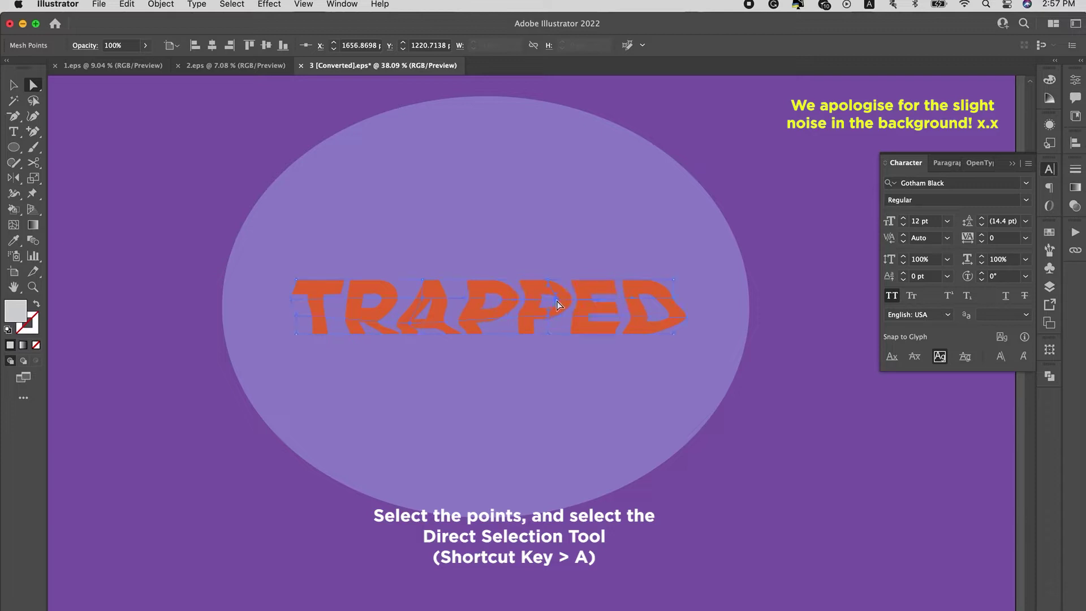
key(a)
drag(588, 299, 592, 307)
key(v)
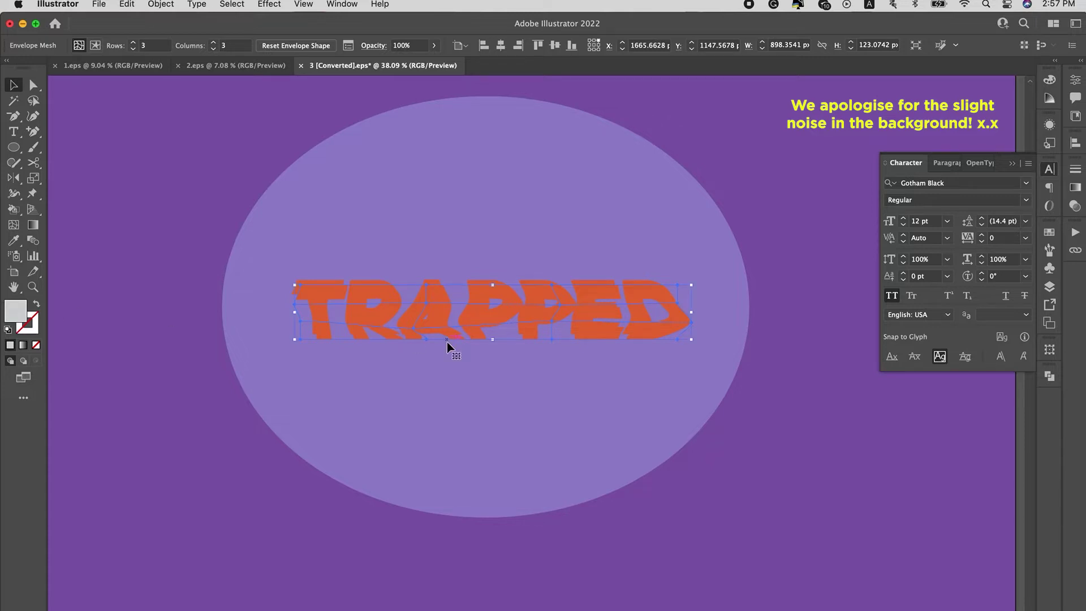
key(super+shift+a)
Expand the warped TRAPPED envelope into editable shapes.
click(571, 298)
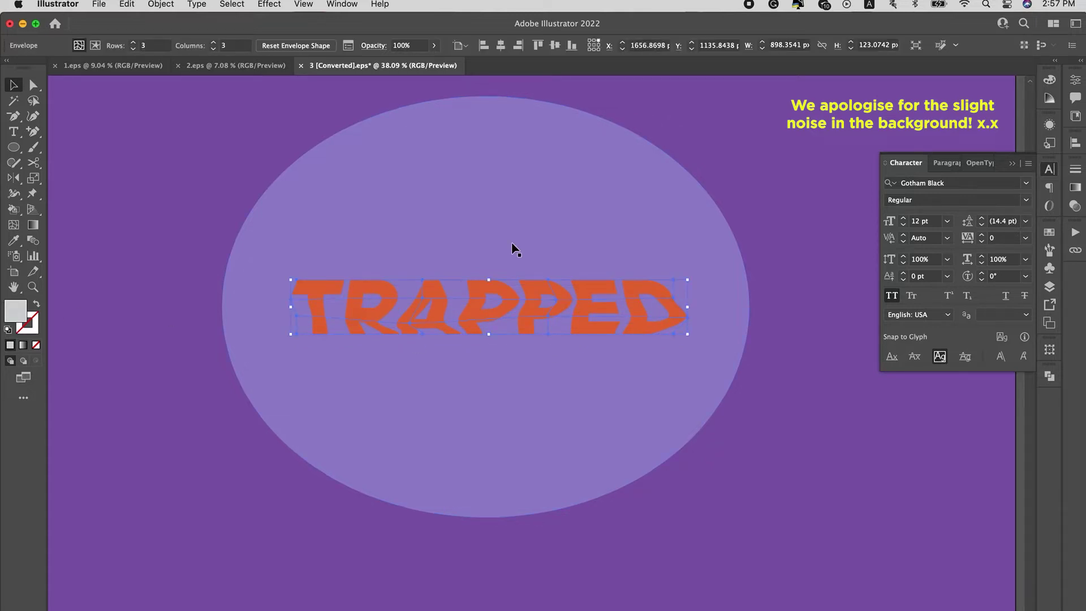
click(161, 4)
click(195, 166)
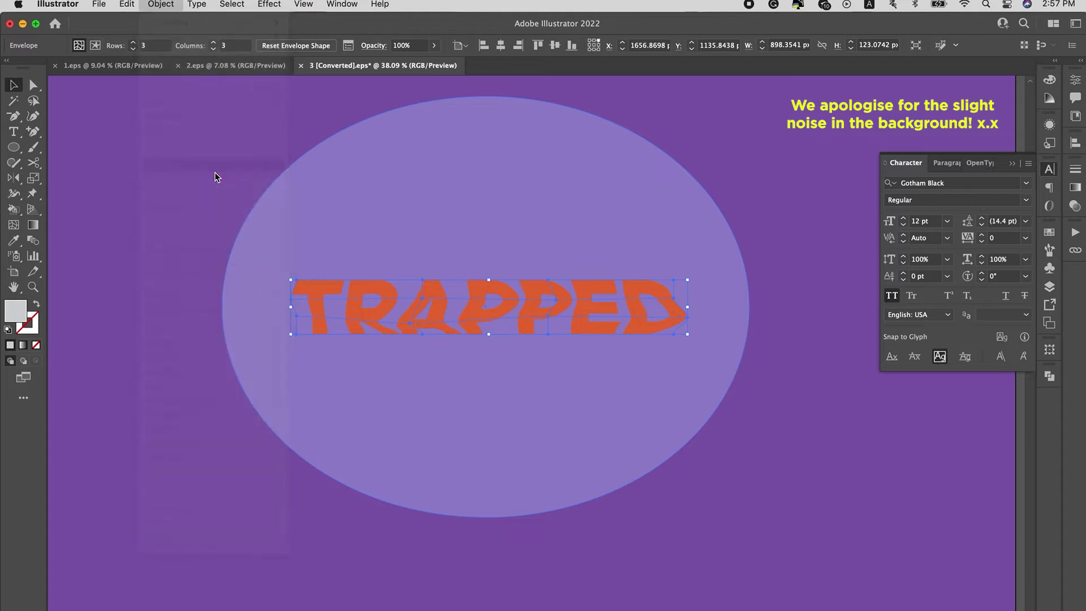
click(381, 457)
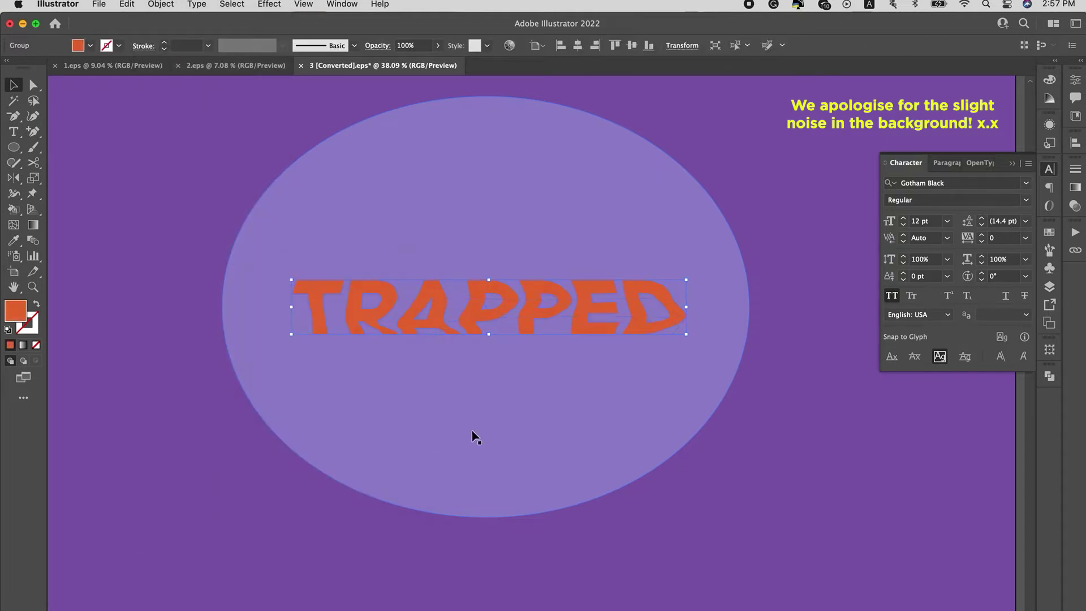
Duplicate the expanded orange lettering with a slight offset down and to the right.
scroll(492, 407, down, 3)
scroll(492, 402, down, 1)
scroll(494, 405, up, 1)
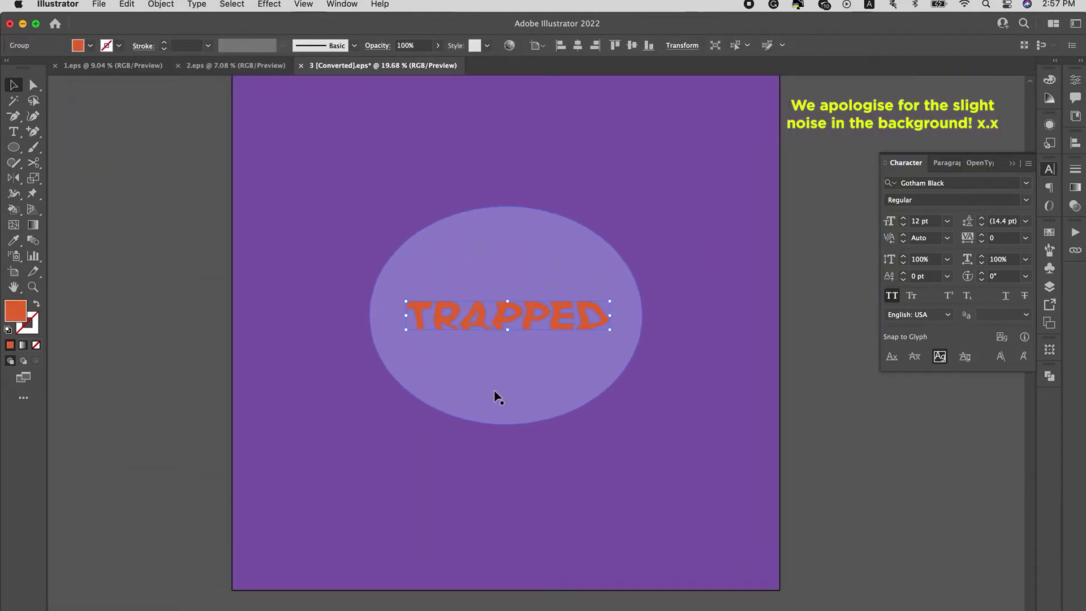
drag(539, 323, 542, 325)
scroll(542, 325, down, 2)
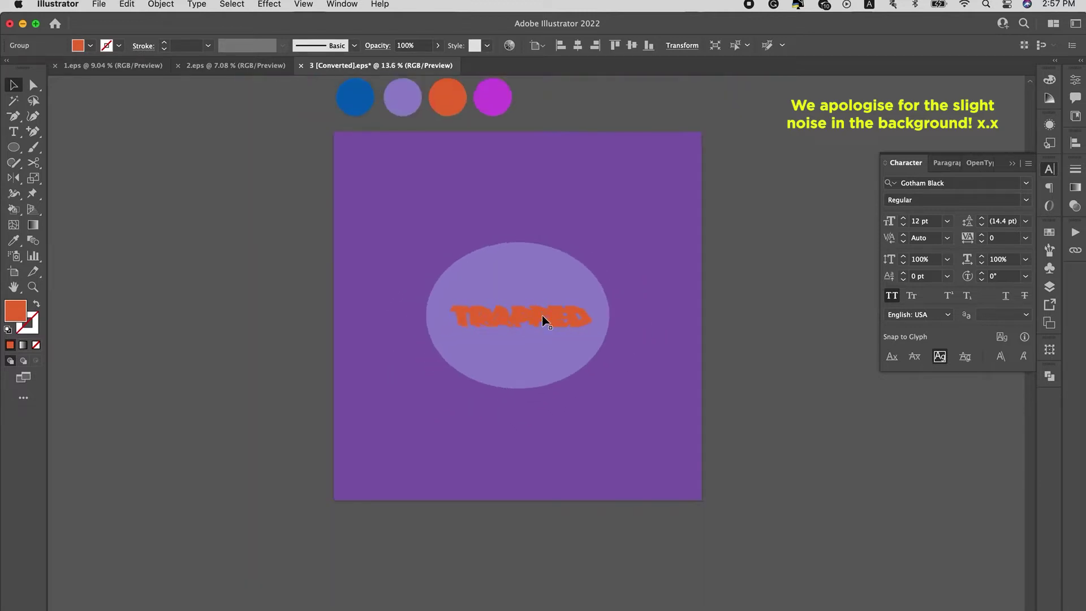
Recolour the offset copy with the magenta swatch, placing it behind the orange lettering as a shadow.
key(i)
click(413, 113)
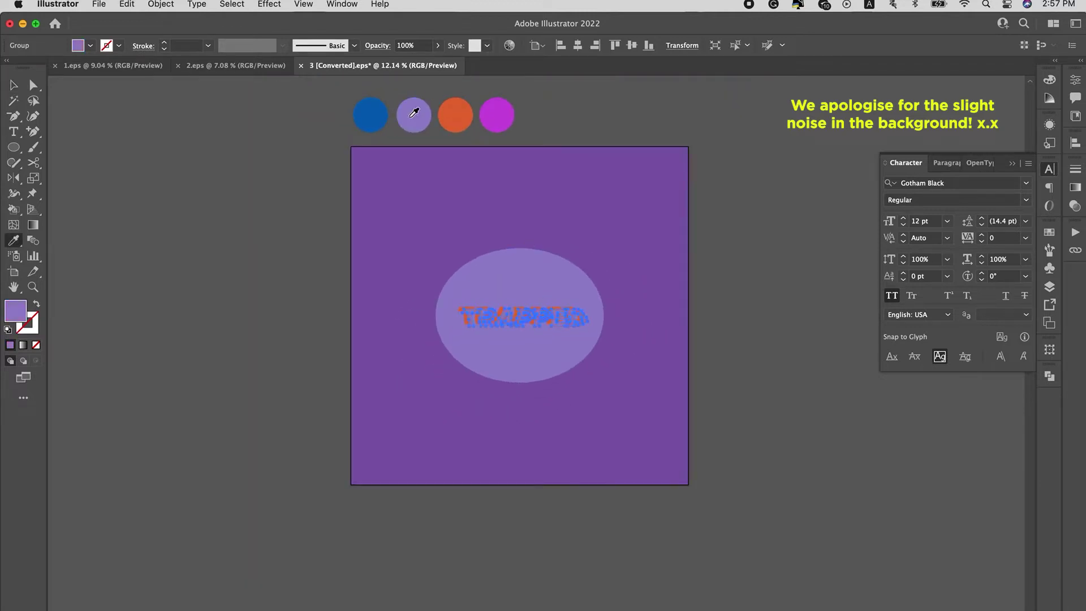
click(382, 115)
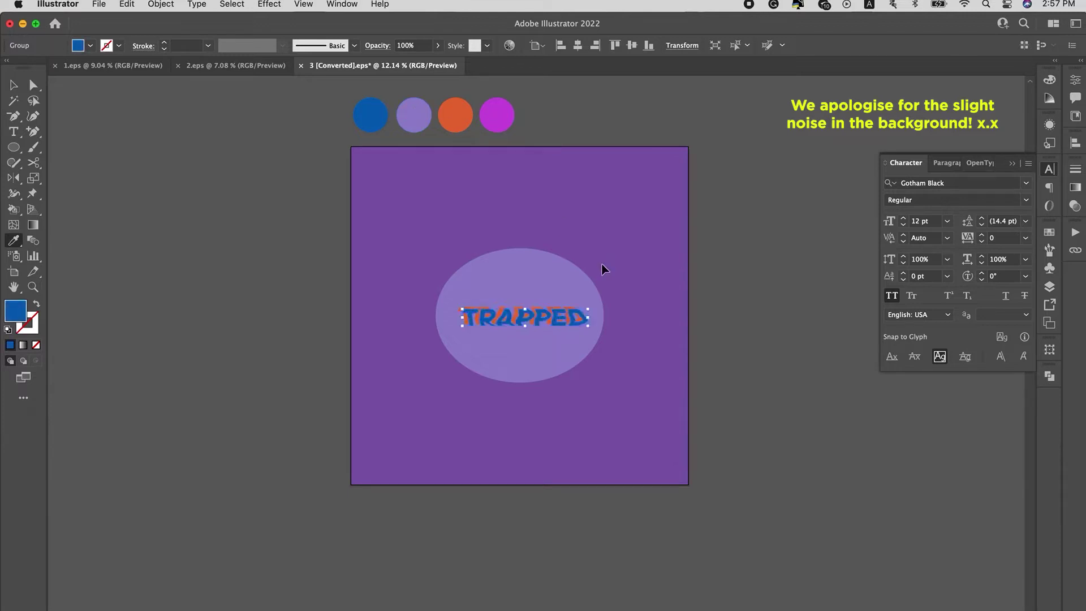
click(505, 121)
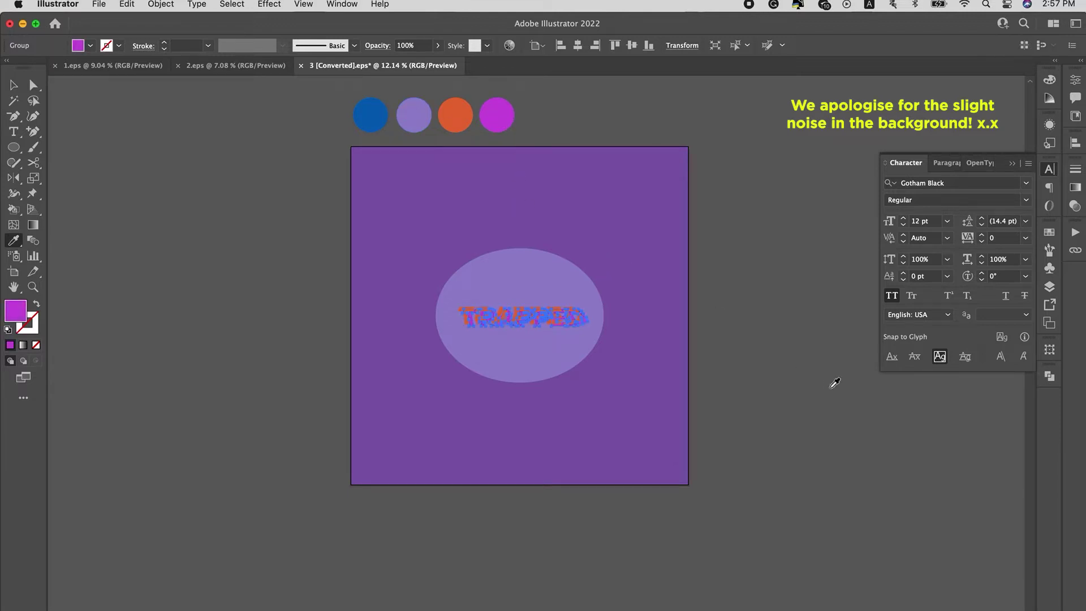
key(v)
click(734, 336)
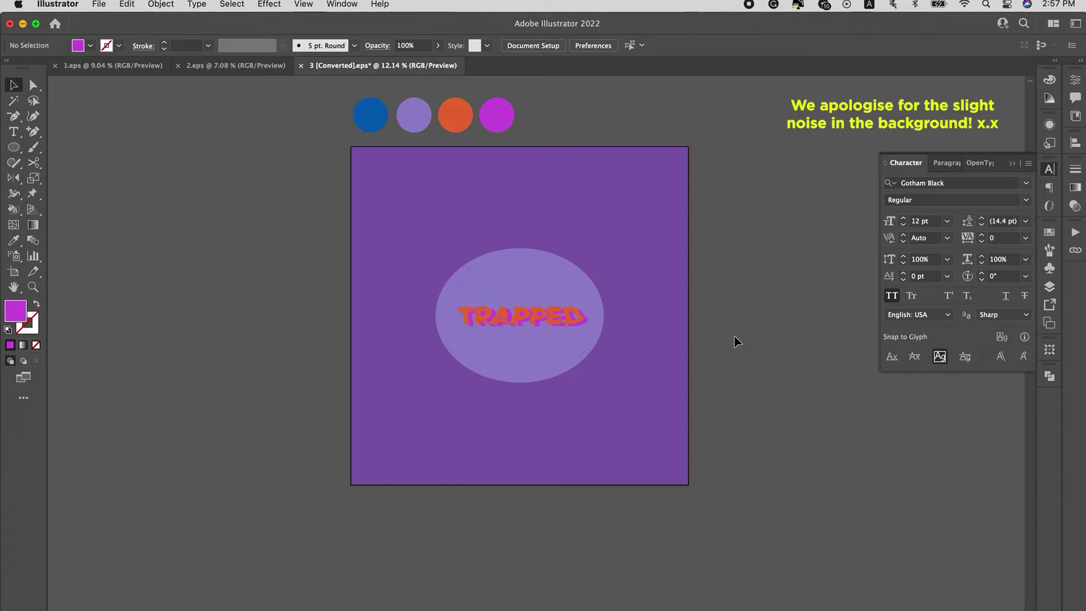
Centre the oval vertically on the artboard and convert it to a gradient mesh with 4 rows, 4 columns and To Edge appearance.
click(557, 273)
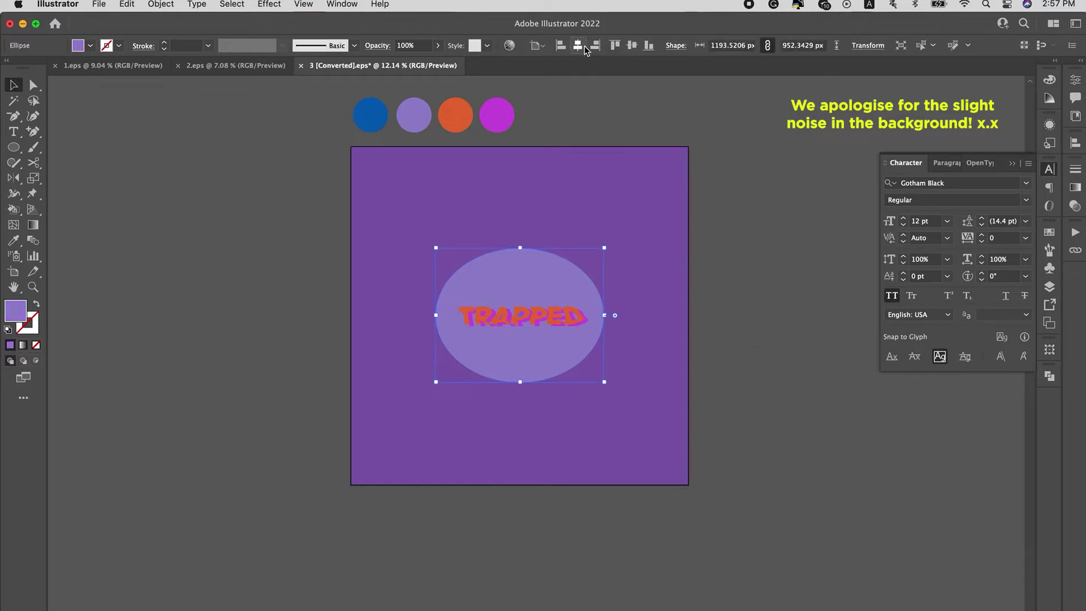
click(633, 46)
click(161, 4)
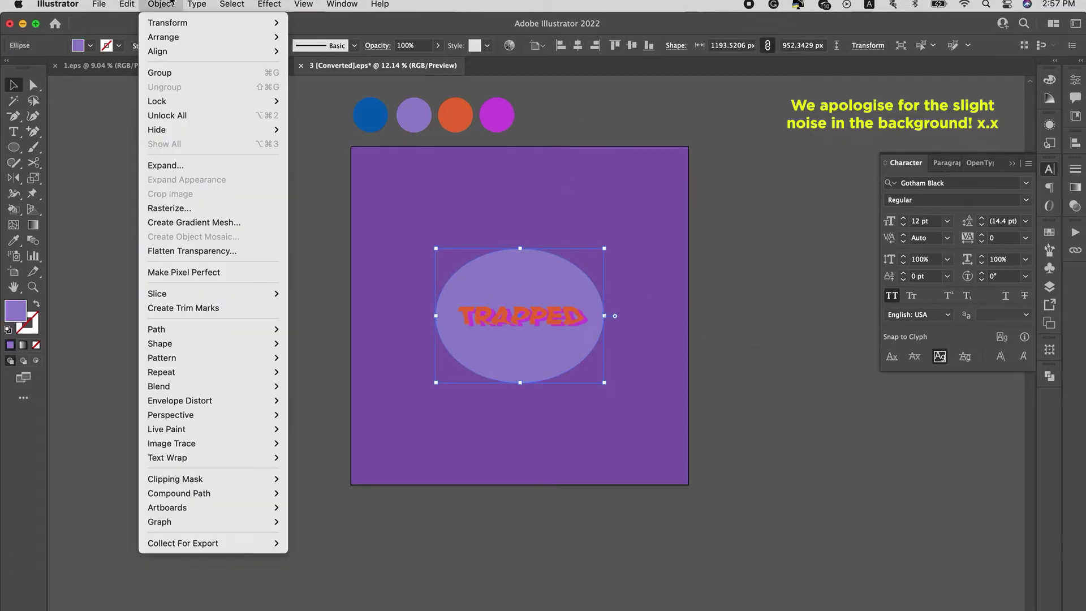
click(239, 224)
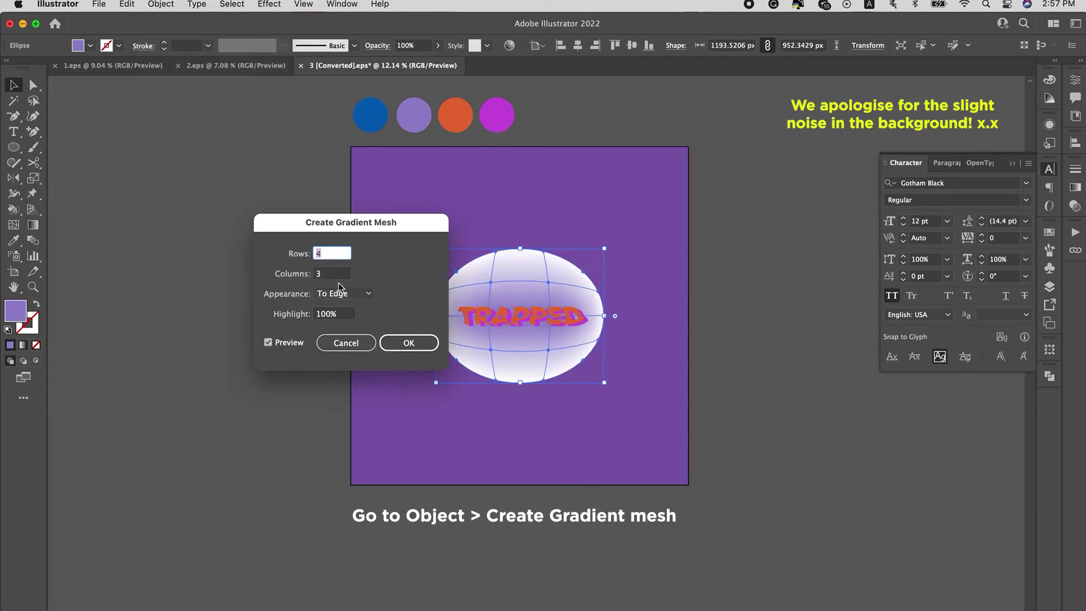
key(Tab)
text(4)
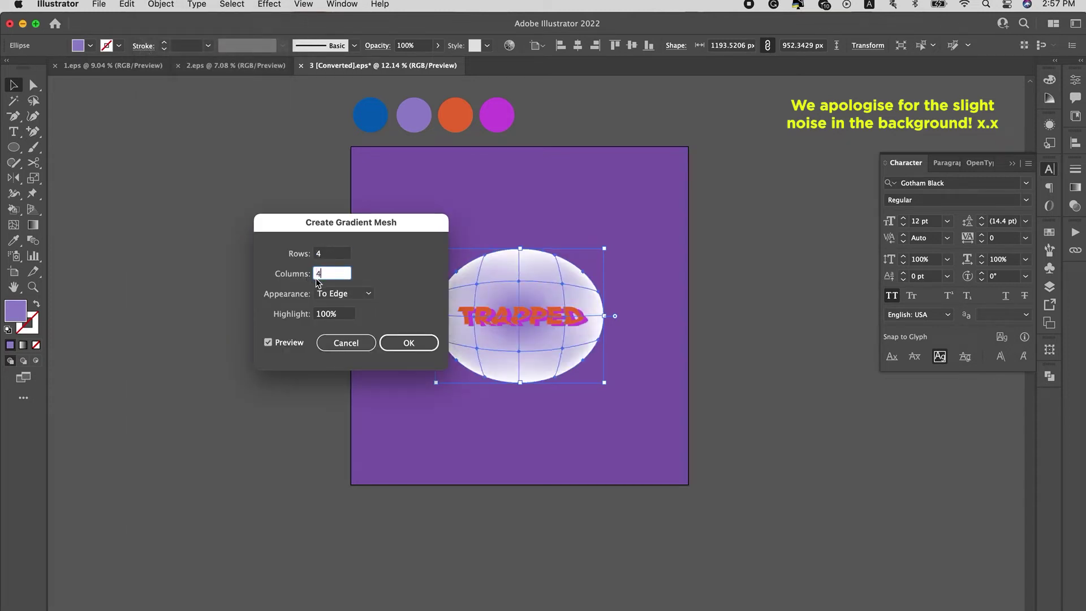
click(409, 343)
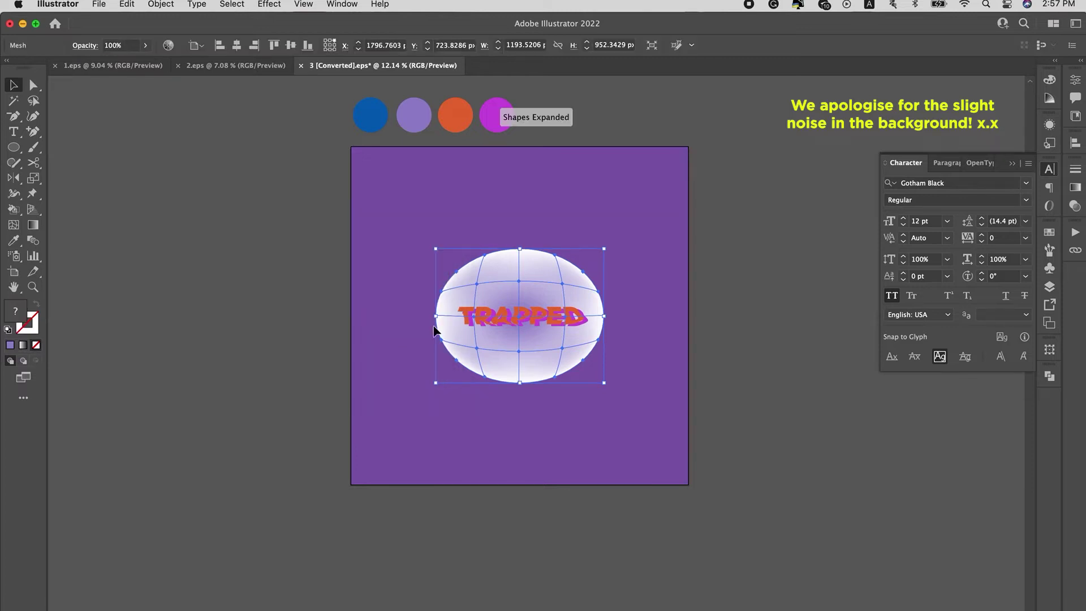
Colour the oval's inner mesh points above and below the lettering with the artboard's background purple.
key(a)
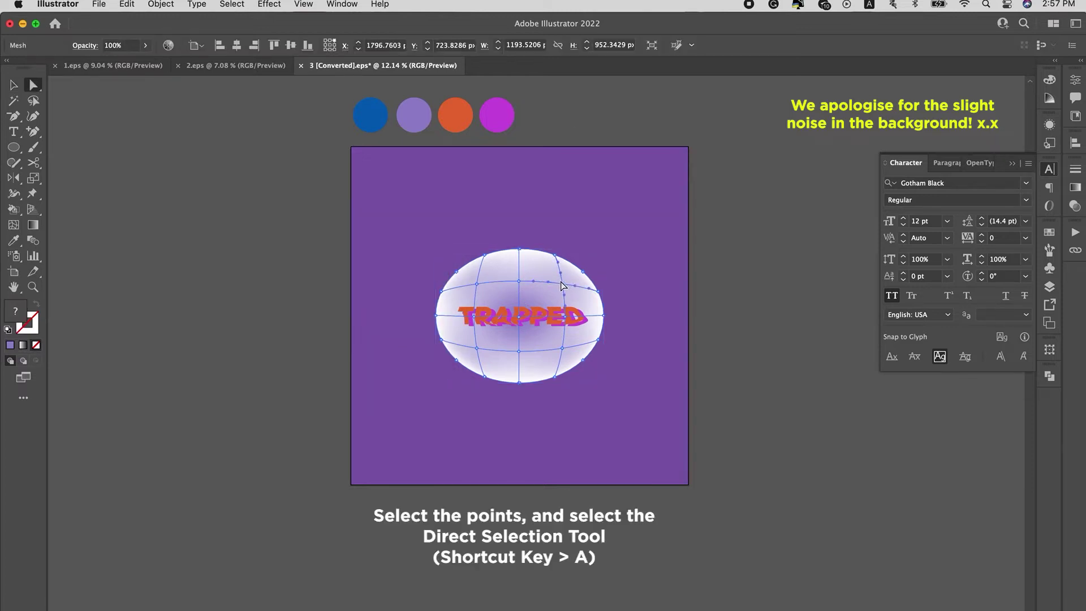
click(562, 283)
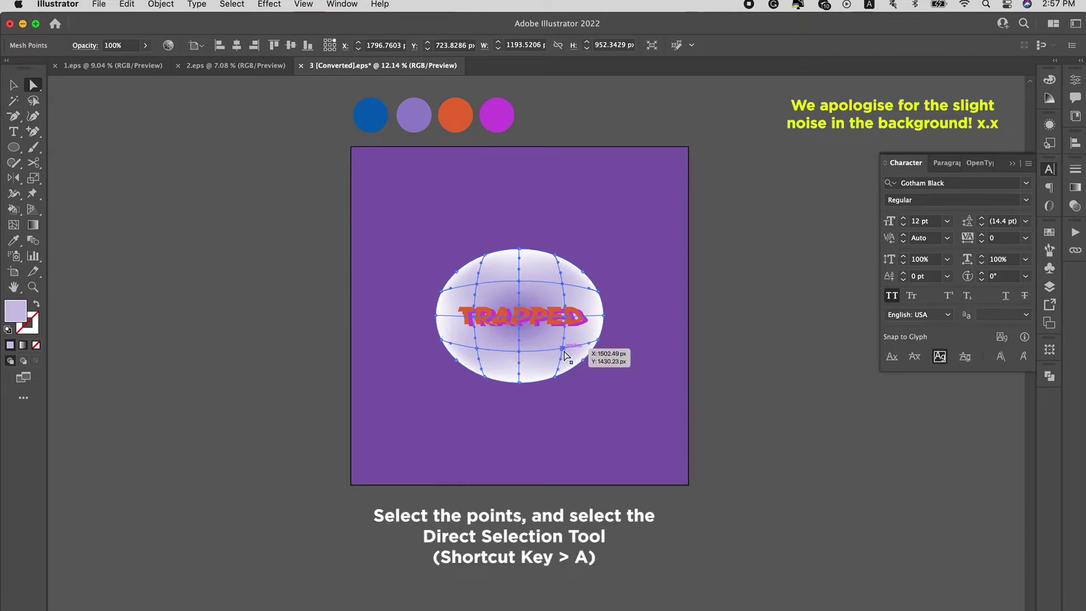
key(i)
click(647, 366)
key(a)
key(v)
click(551, 318)
click(555, 321)
key(super+shift+a)
key(a)
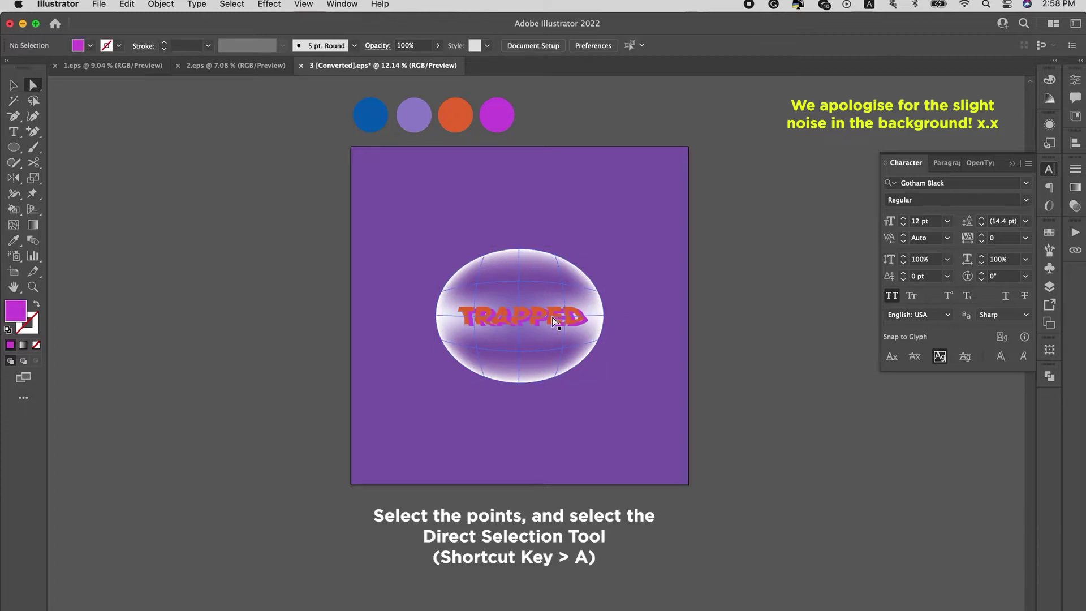
Colour the oval's middle-row inner mesh points behind the lettering with the artboard's background purple.
click(521, 318)
key(super+a)
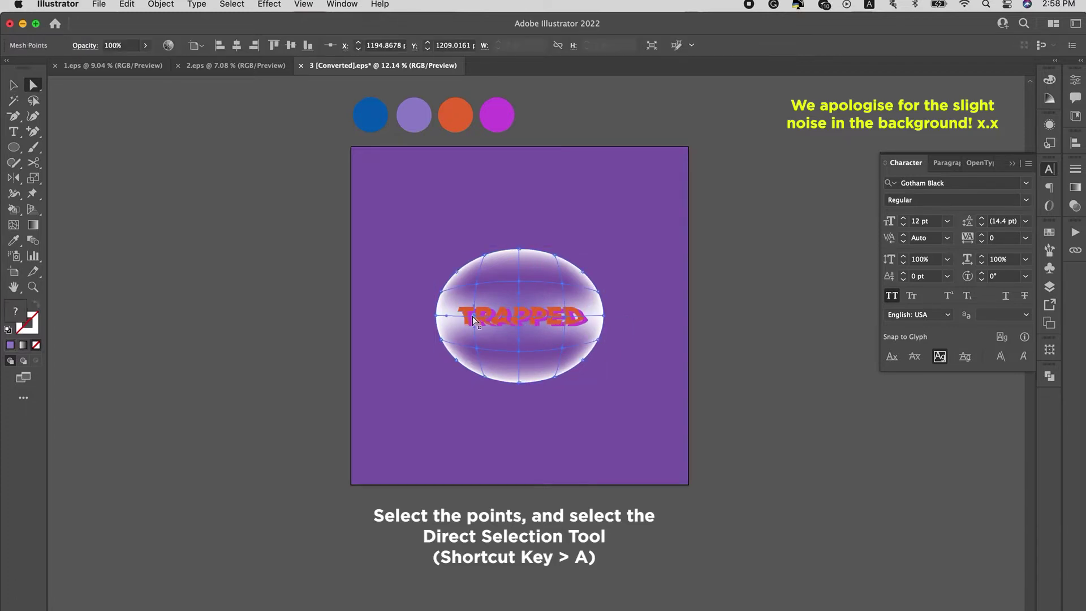
key(i)
click(613, 343)
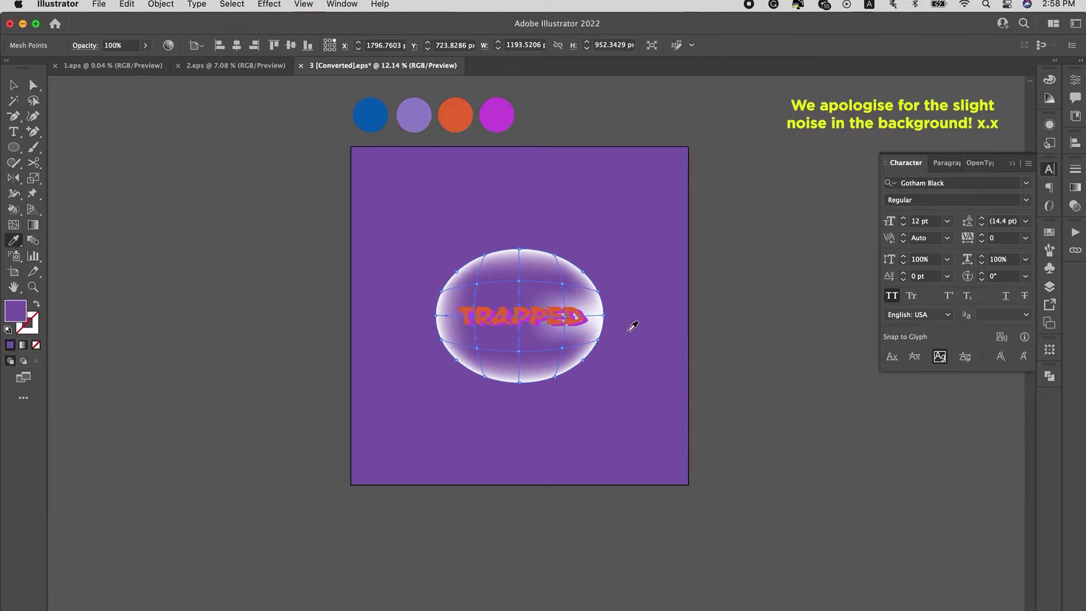
super+click(592, 315)
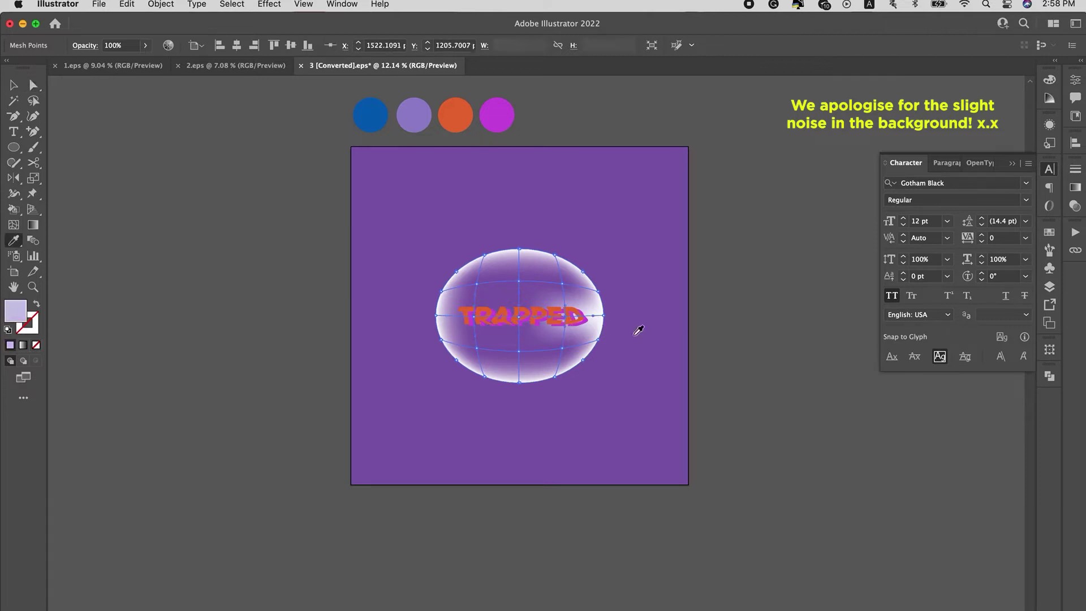
click(643, 333)
key(a)
Recolour the mesh points along the oval's upper-right edge with the lavender swatch, undoing the last unwanted change.
click(592, 281)
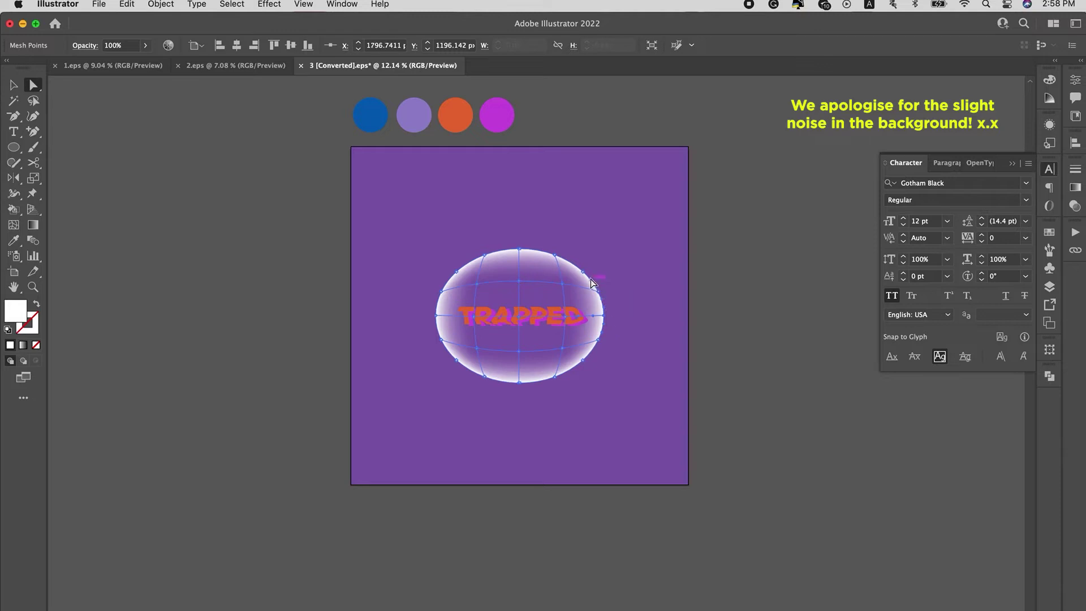
click(521, 250)
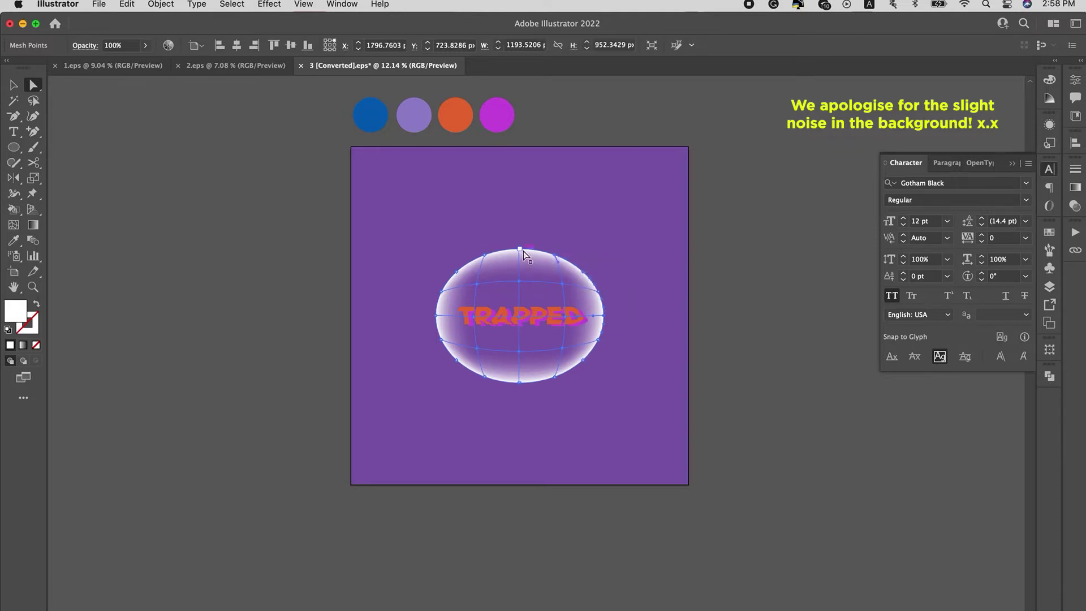
key(i)
click(417, 115)
key(a)
key(super+z)
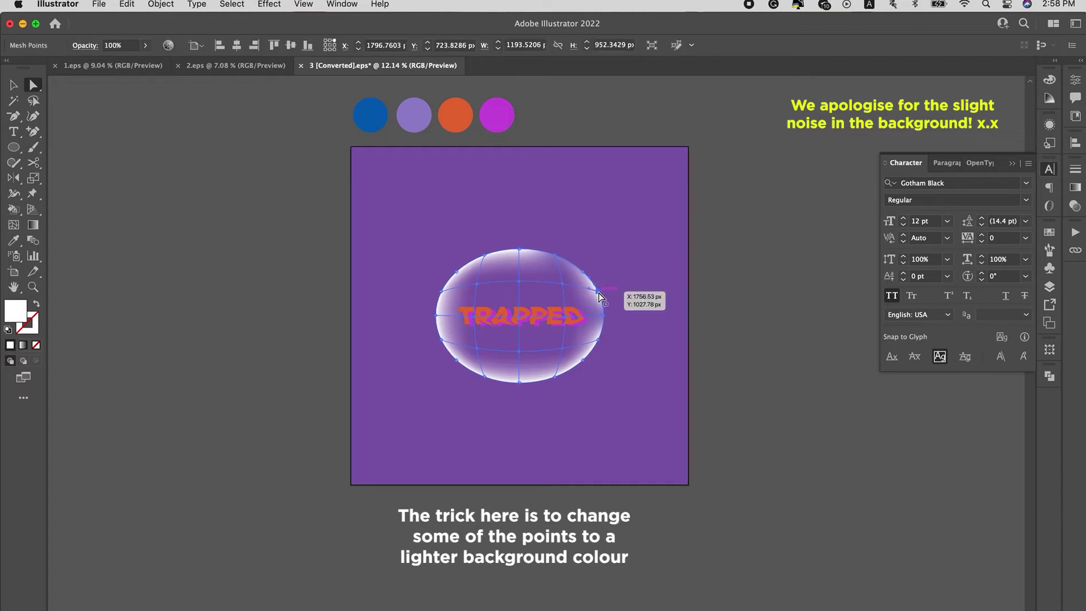
Recolour the mesh points along the oval's lower-left edge with the lavender swatch.
click(452, 360)
key(i)
click(429, 111)
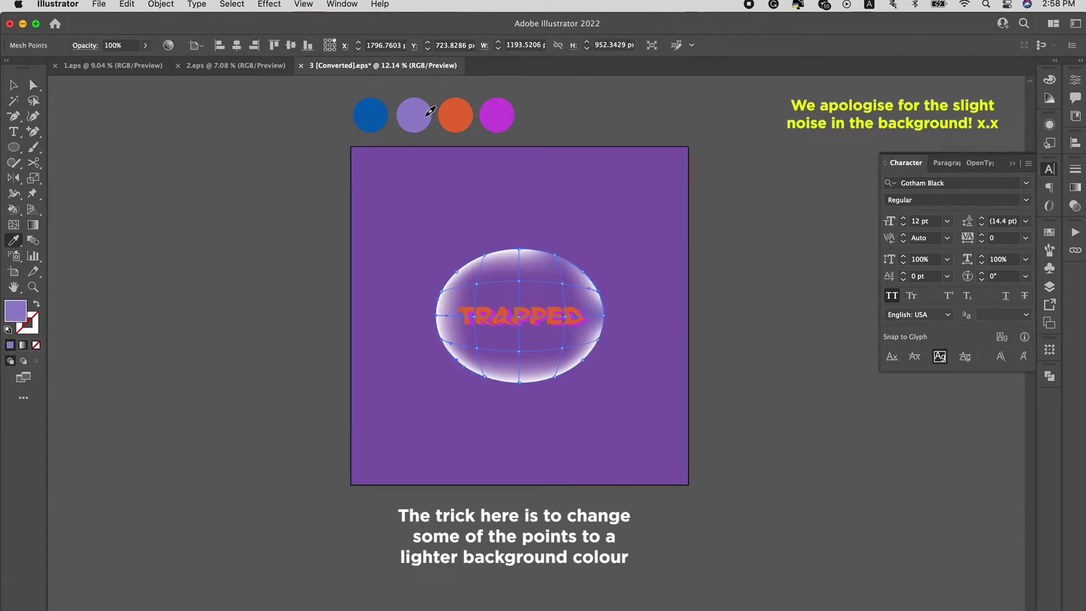
key(a)
click(581, 193)
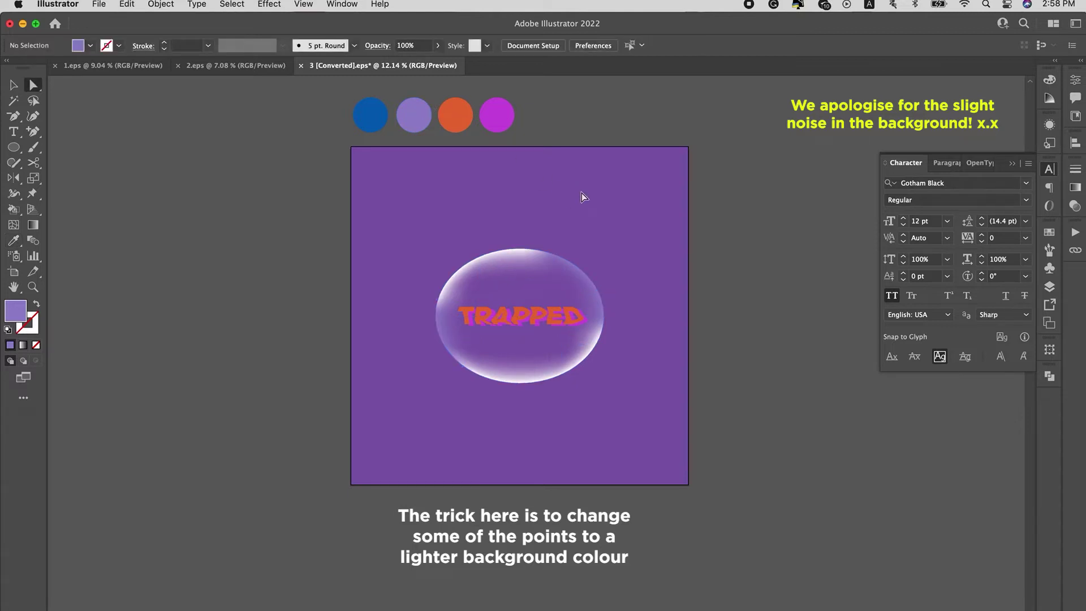
Recolour the top and upper-left edge mesh points of the oval with the lavender swatch.
click(475, 286)
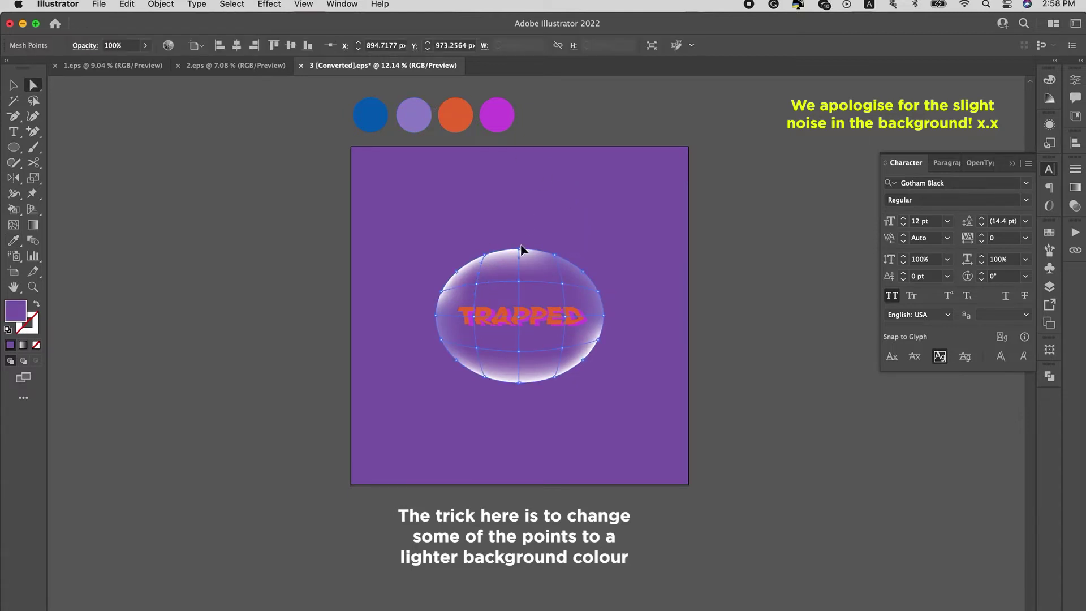
click(519, 249)
shift+click(485, 258)
shift+click(456, 272)
shift+click(441, 292)
key(i)
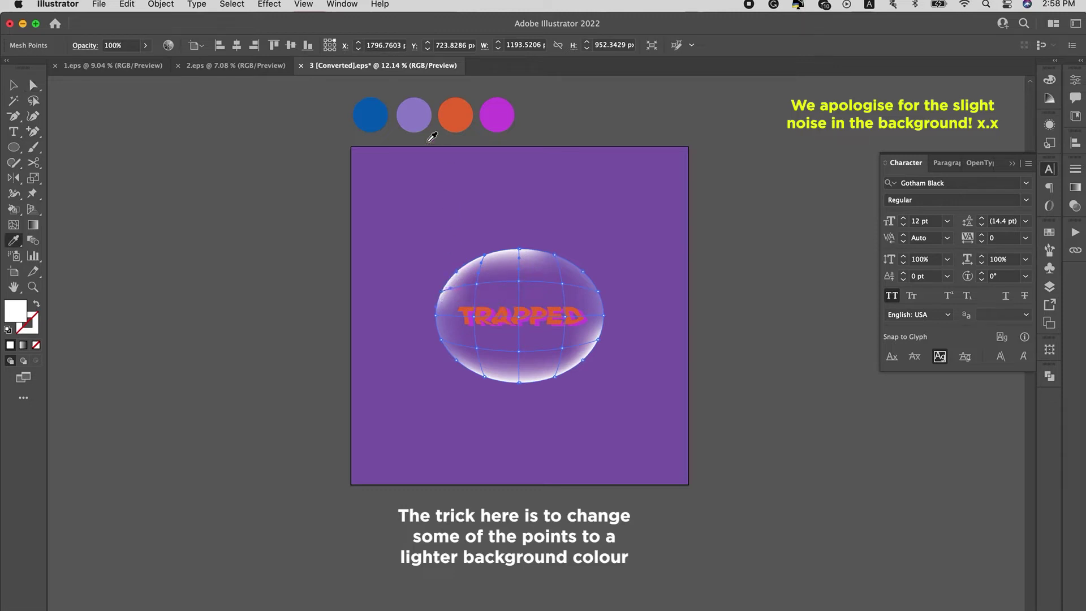
click(416, 113)
key(a)
click(552, 223)
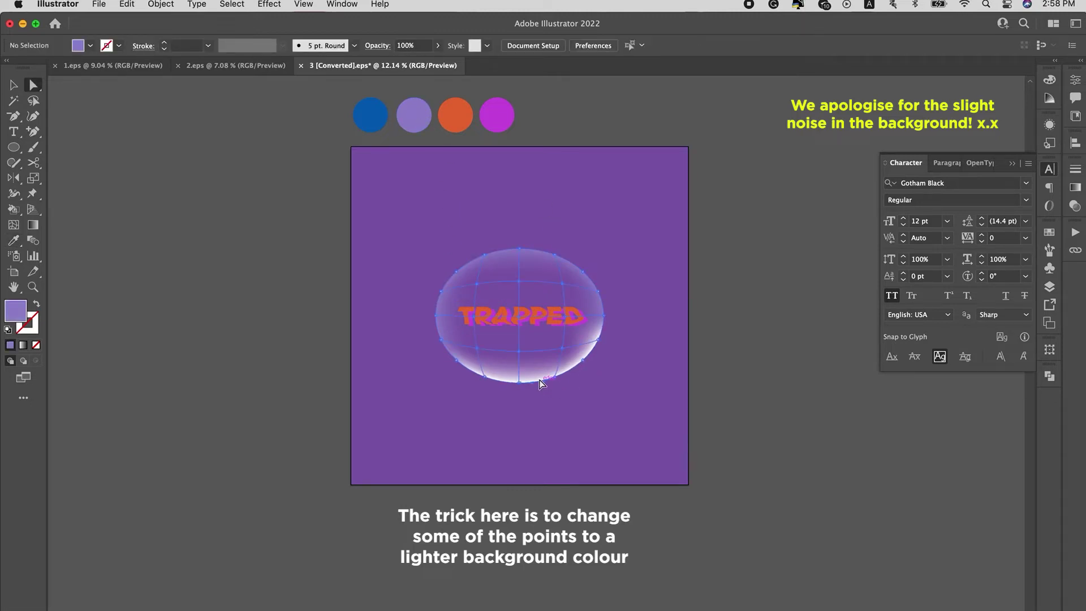
Recolour the edge mesh points at the oval's lower right and just left of its bottom centre with the lavender swatch.
click(541, 383)
shift+click(484, 377)
shift+click(583, 360)
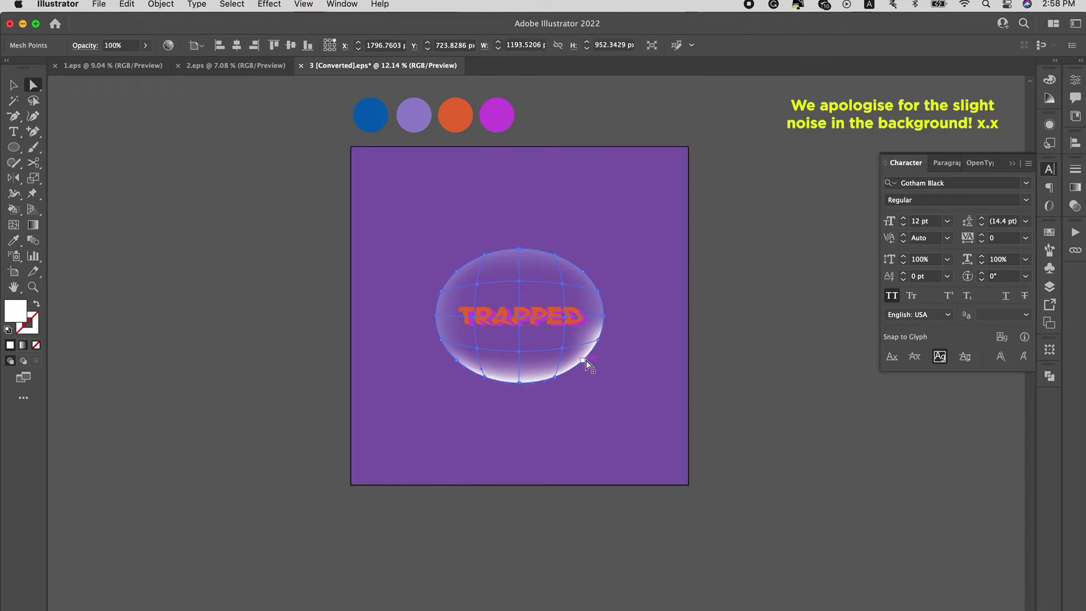
key(i)
click(425, 121)
key(a)
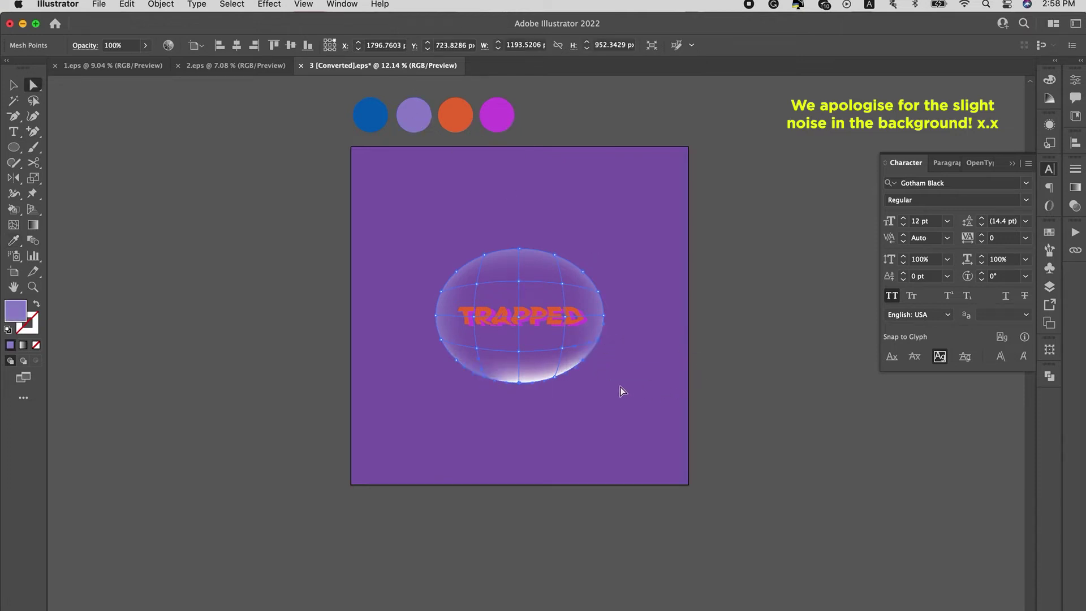
Recolour the oval's bottom-centre edge mesh point and the one to its right with the lavender swatch.
click(519, 382)
key(i)
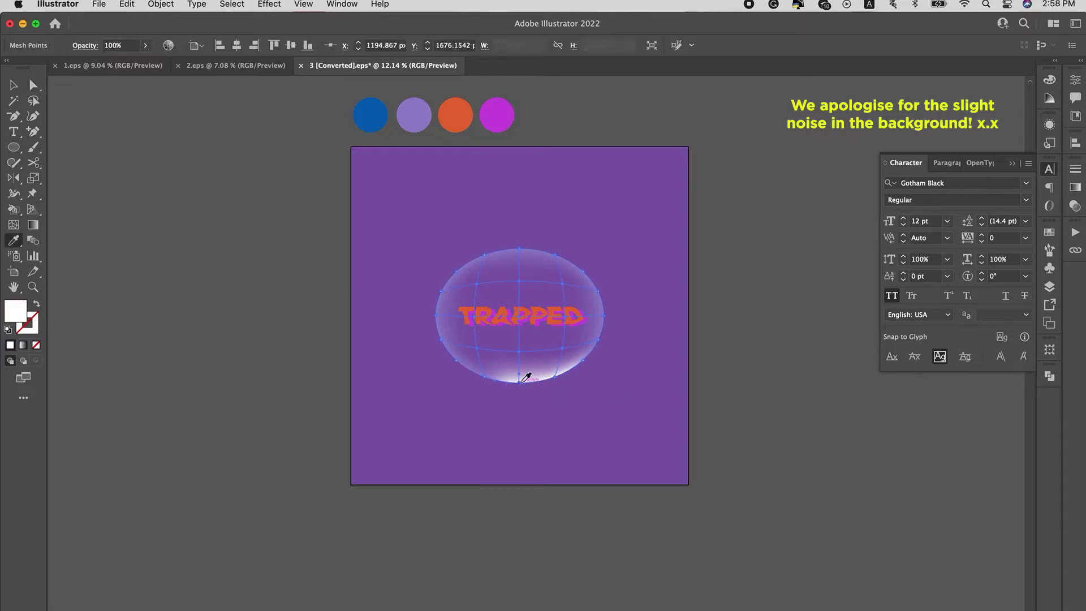
click(421, 120)
key(a)
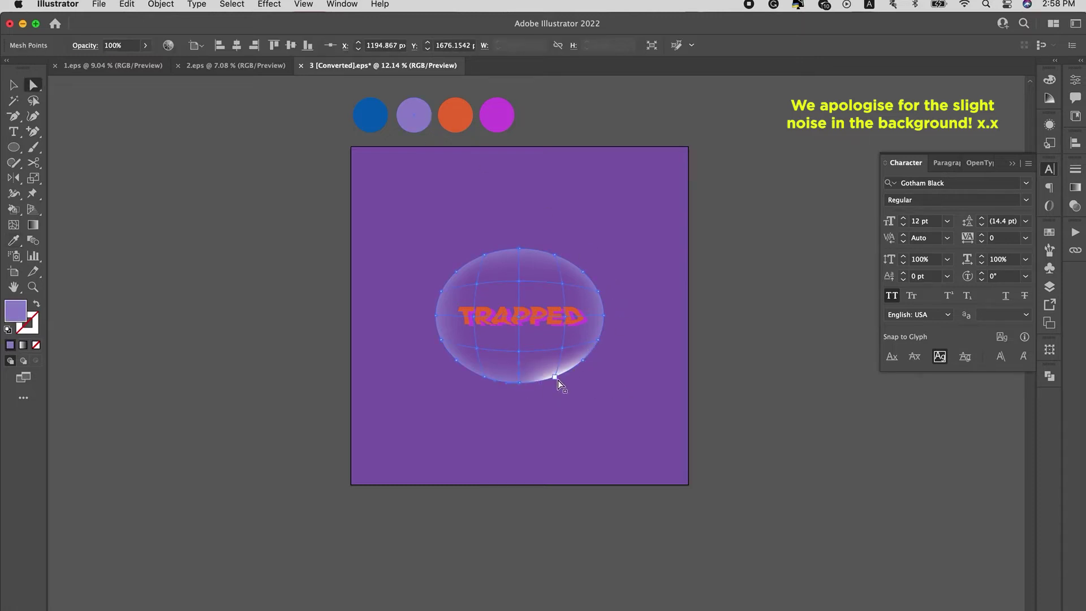
click(557, 379)
key(i)
click(423, 106)
key(a)
click(629, 256)
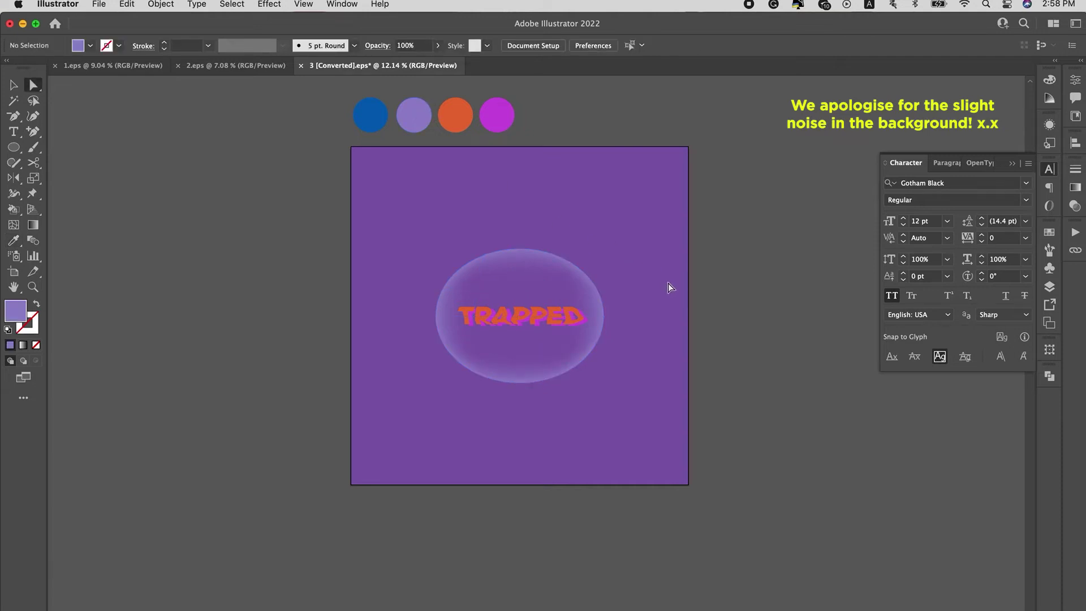
Move the oval's upper-left and upper-right inner mesh points slightly closer to the lettering to distort the shading.
mouse_move(555, 285)
mouse_down()
mouse_move(564, 287)
mouse_move(548, 290)
mouse_up()
drag(477, 286, 477, 303)
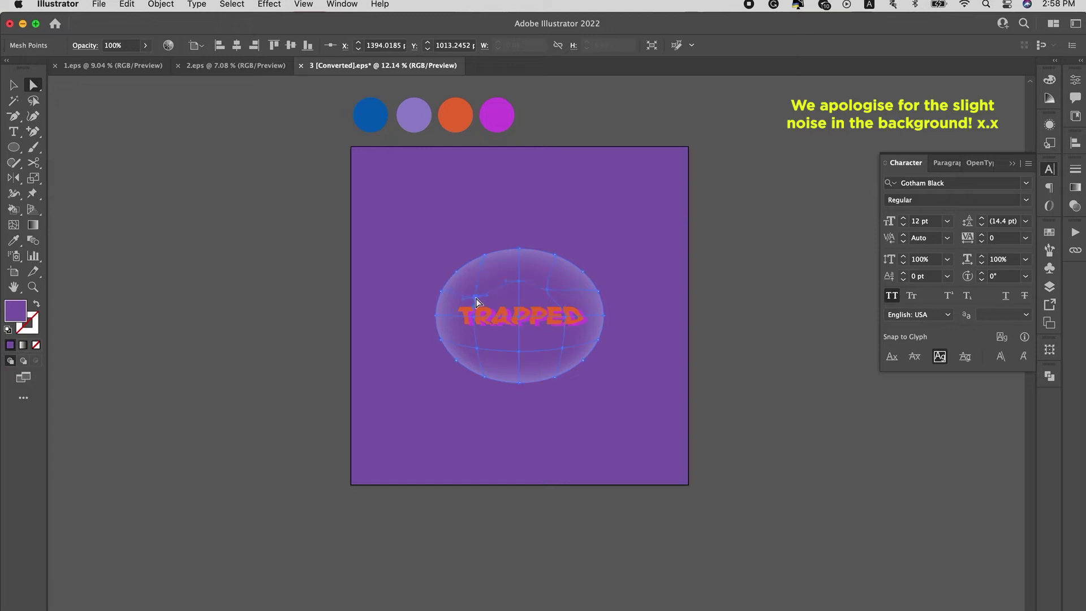
click(662, 263)
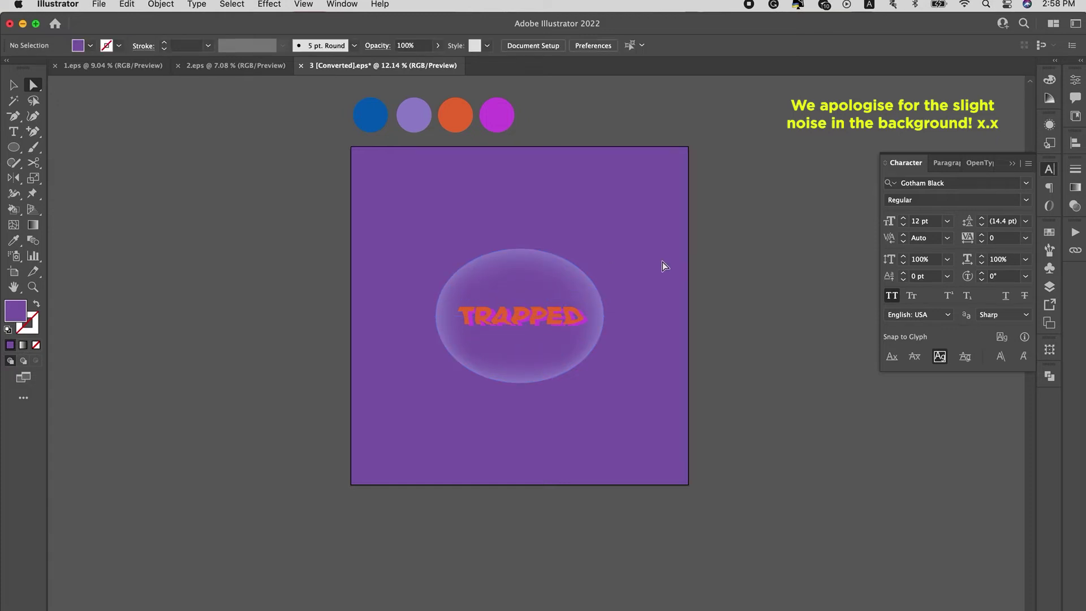
Duplicate the mesh oval as a much smaller bubble overlapping its upper-right edge.
scroll(663, 258, down, 3)
key(v)
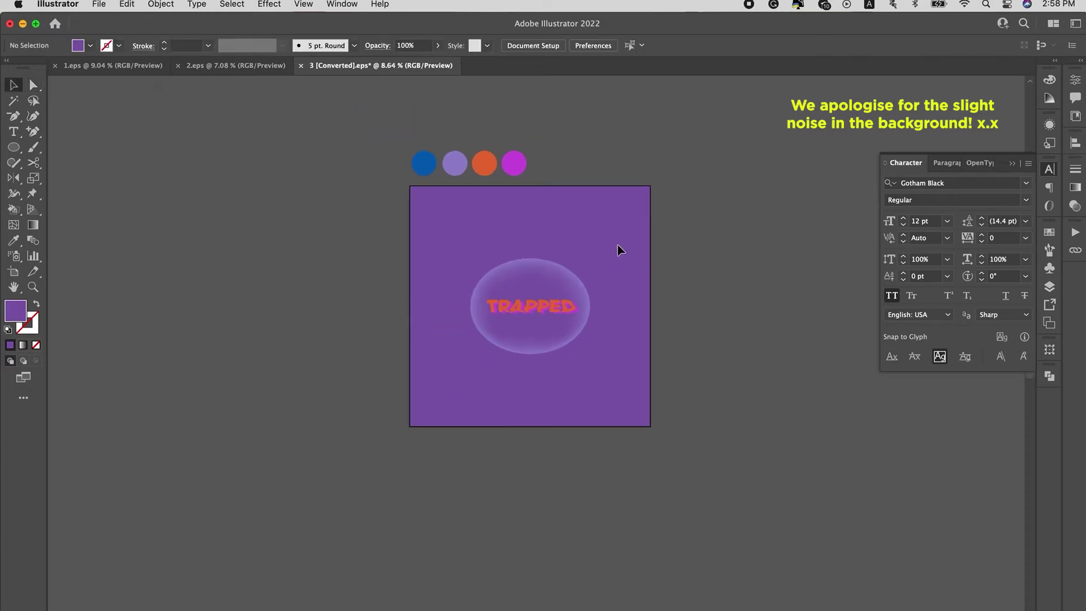
click(486, 333)
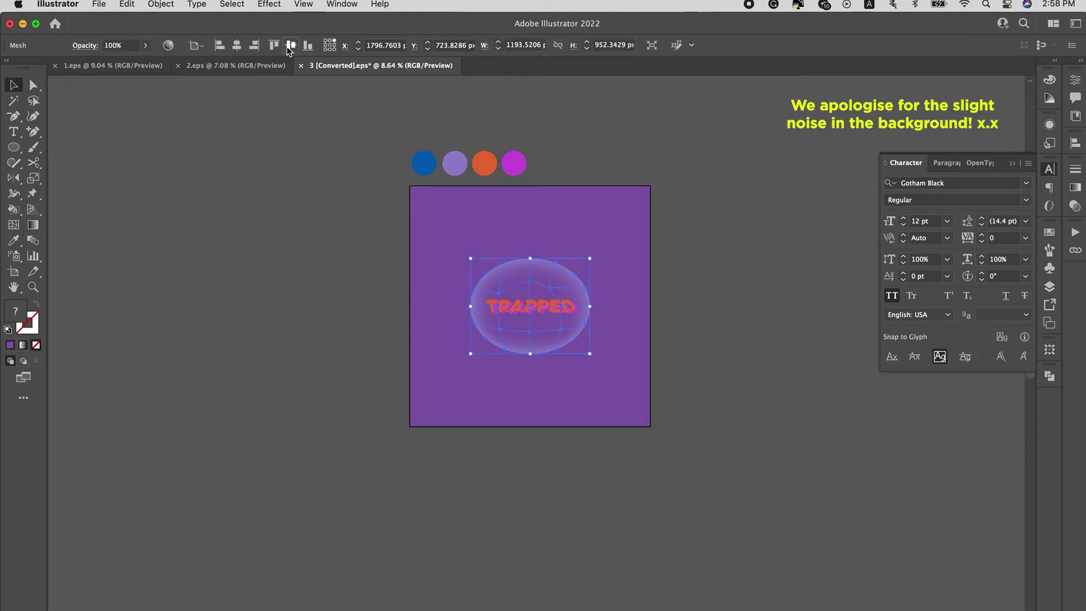
click(568, 225)
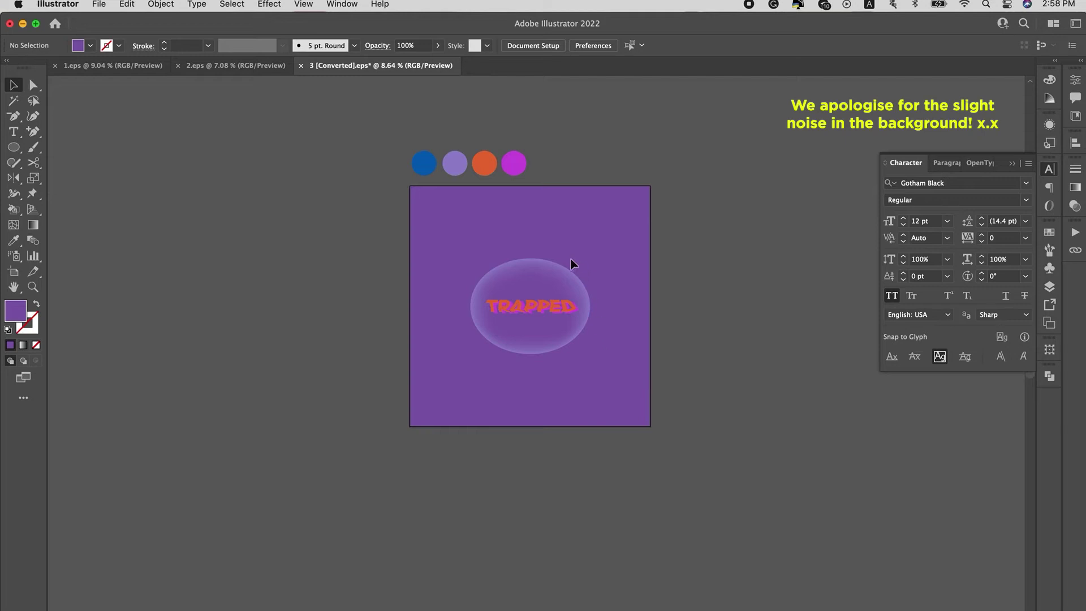
mouse_move(558, 278)
mouse_down()
mouse_move(594, 240)
mouse_move(604, 208)
mouse_move(639, 203)
mouse_move(589, 225)
mouse_move(591, 210)
mouse_move(592, 242)
mouse_move(591, 232)
mouse_move(568, 263)
mouse_up()
click(602, 294)
scroll(602, 294, up, 3)
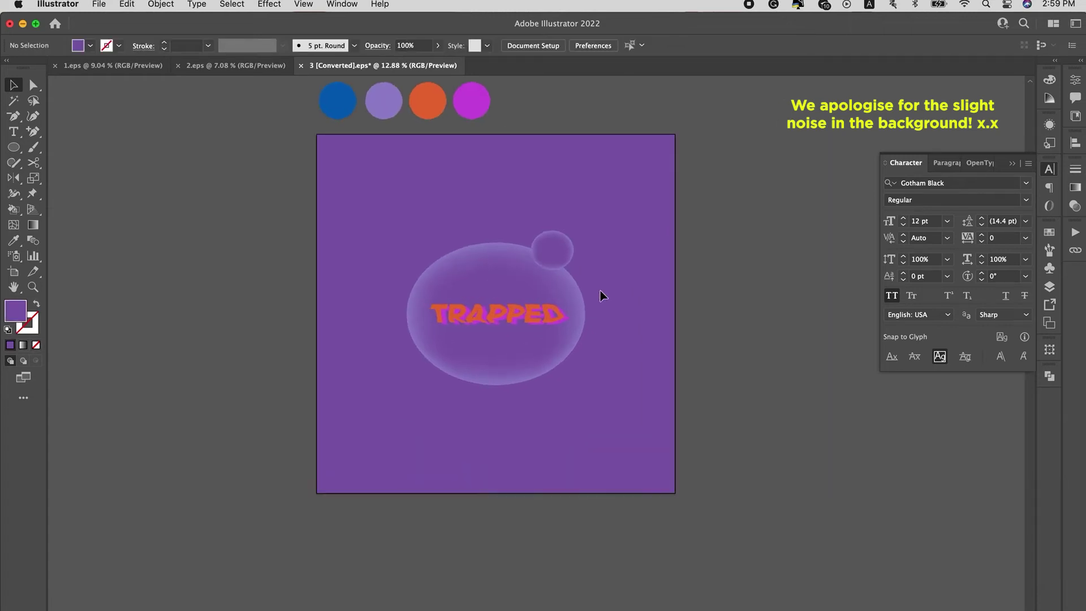
Recolour the lower-left inner mesh point of the small bubble with a lighter purple.
scroll(549, 260, up, 2)
key(a)
click(540, 268)
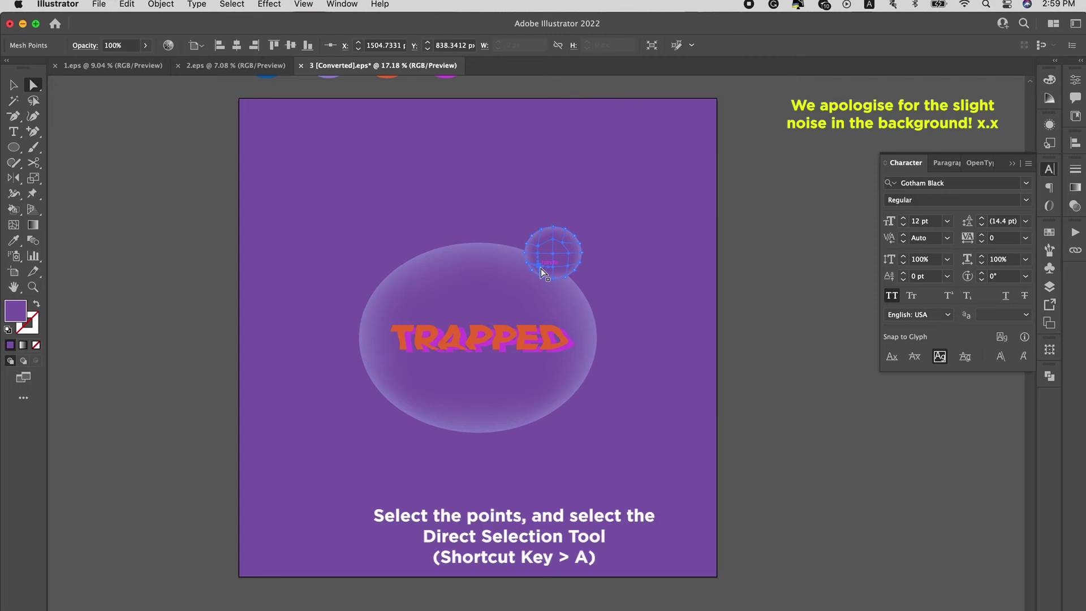
key(i)
key(a)
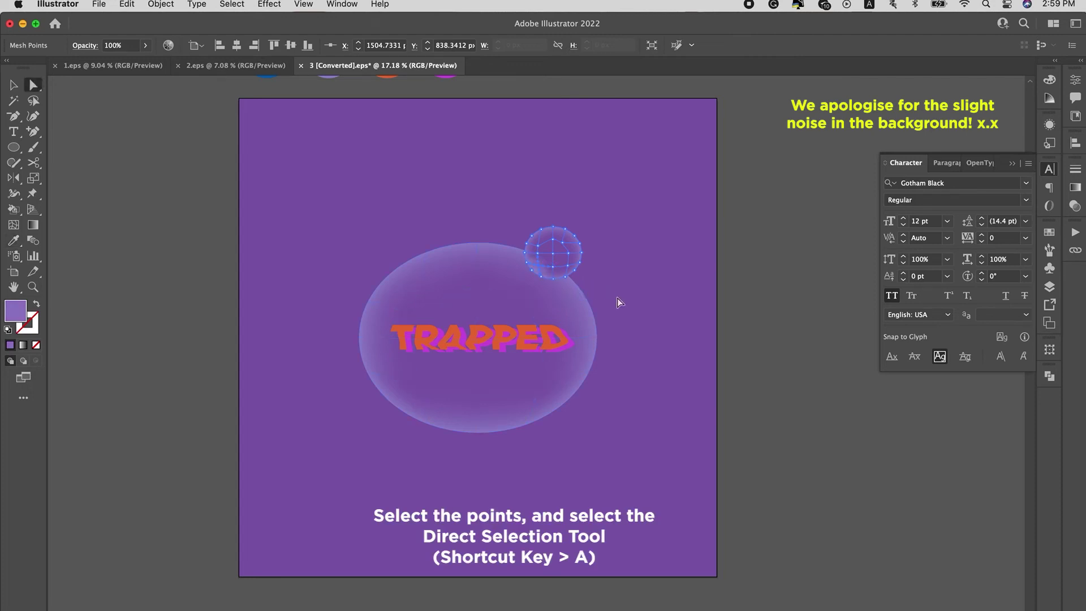
click(617, 302)
scroll(617, 302, down, 2)
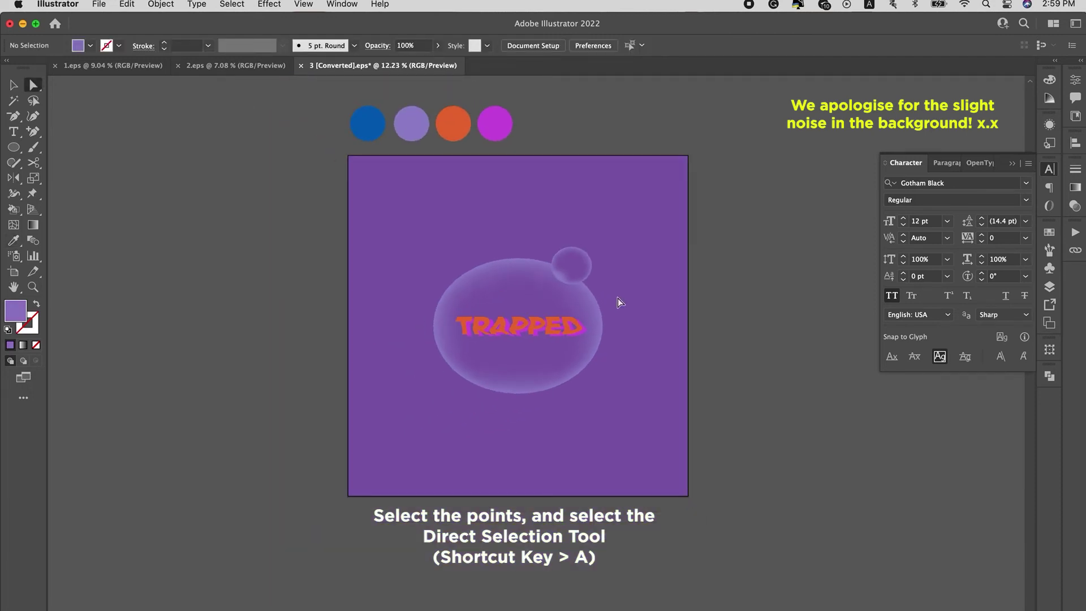
Duplicate the small bubble as a still smaller one at its upper right.
key(v)
mouse_move(588, 256)
mouse_down()
mouse_move(608, 237)
mouse_move(597, 250)
mouse_up()
click(623, 268)
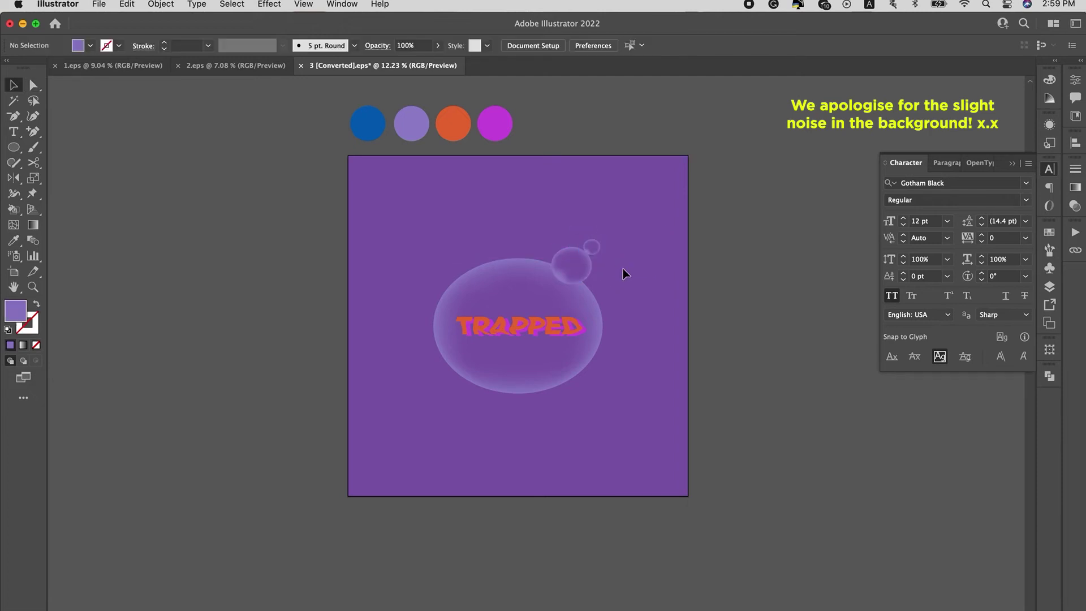
Recolour the left inner mesh points of the smallest bubble with the lighter purple.
scroll(568, 235, up, 7)
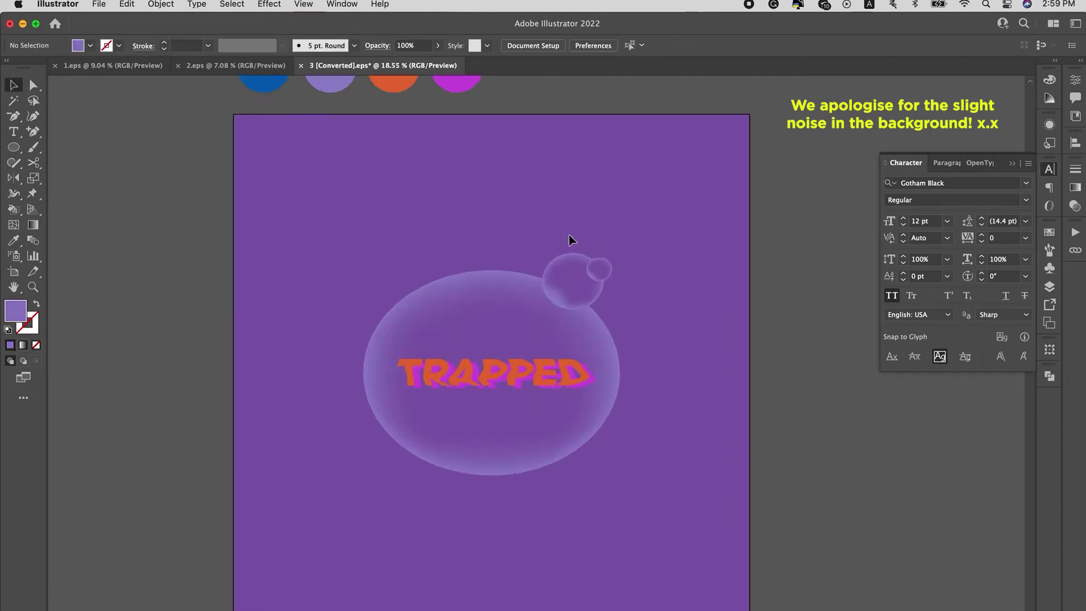
key(a)
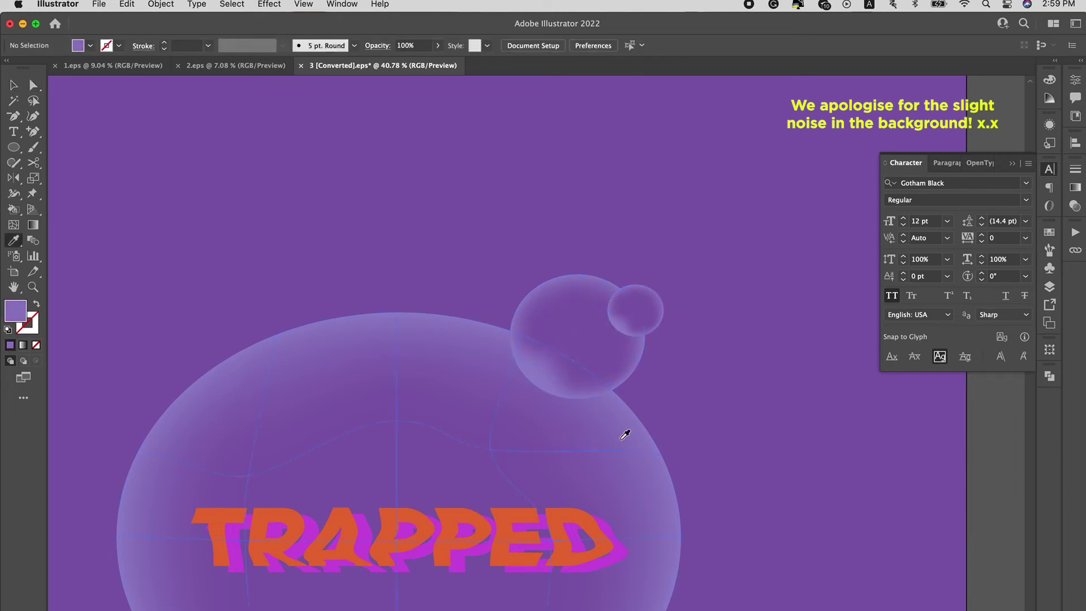
click(621, 308)
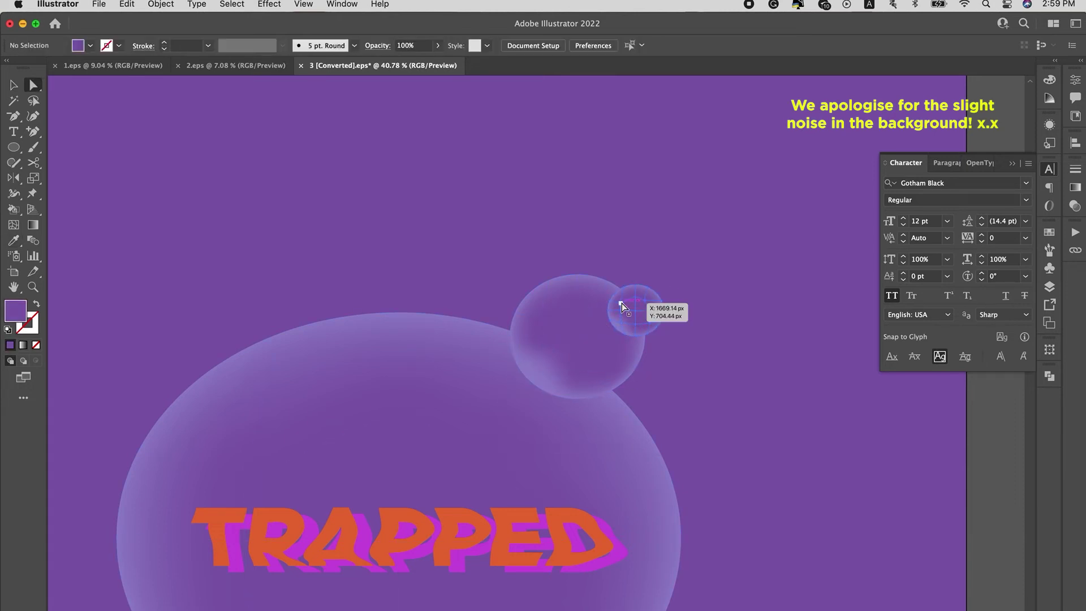
click(622, 308)
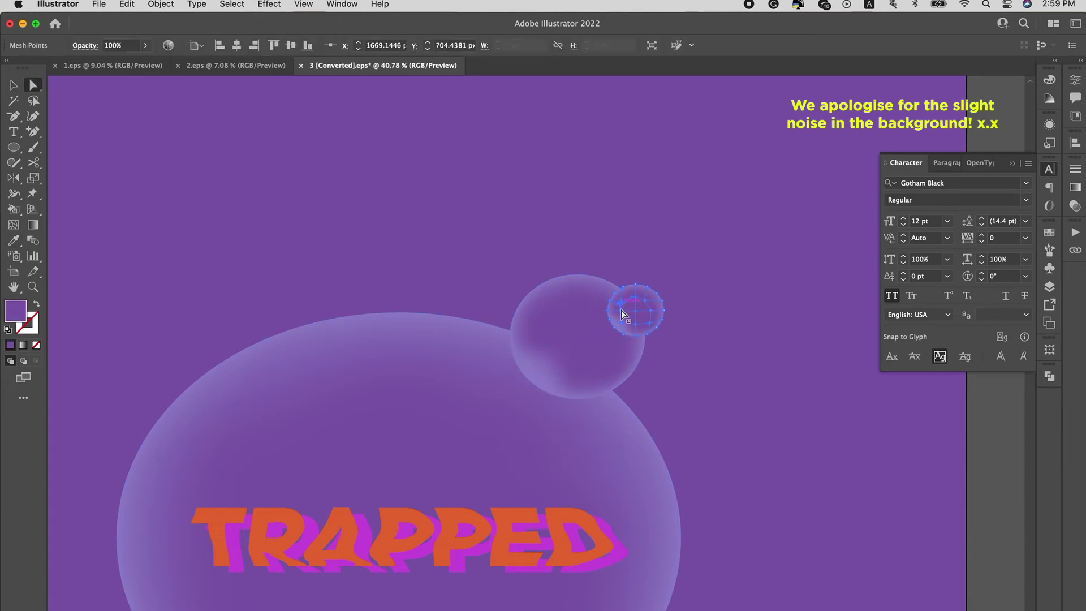
click(702, 405)
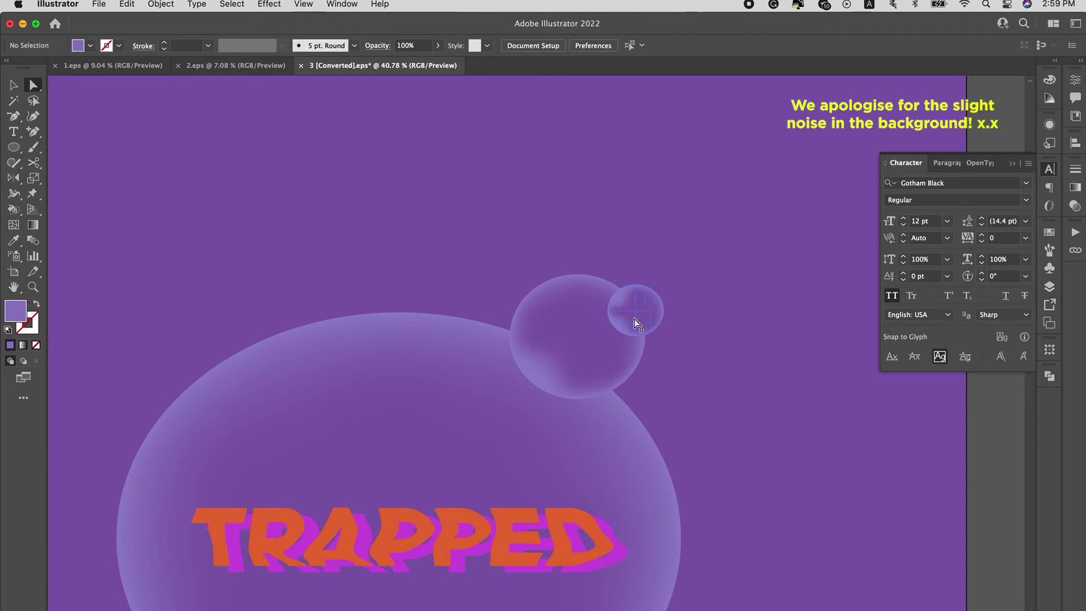
scroll(615, 293, up, 6)
click(629, 345)
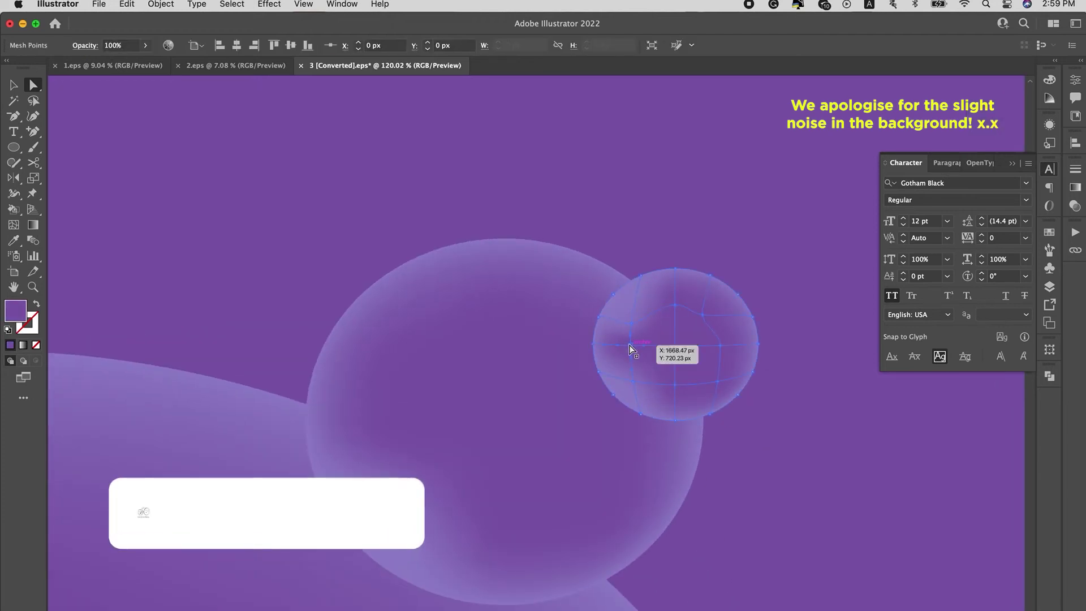
key(i)
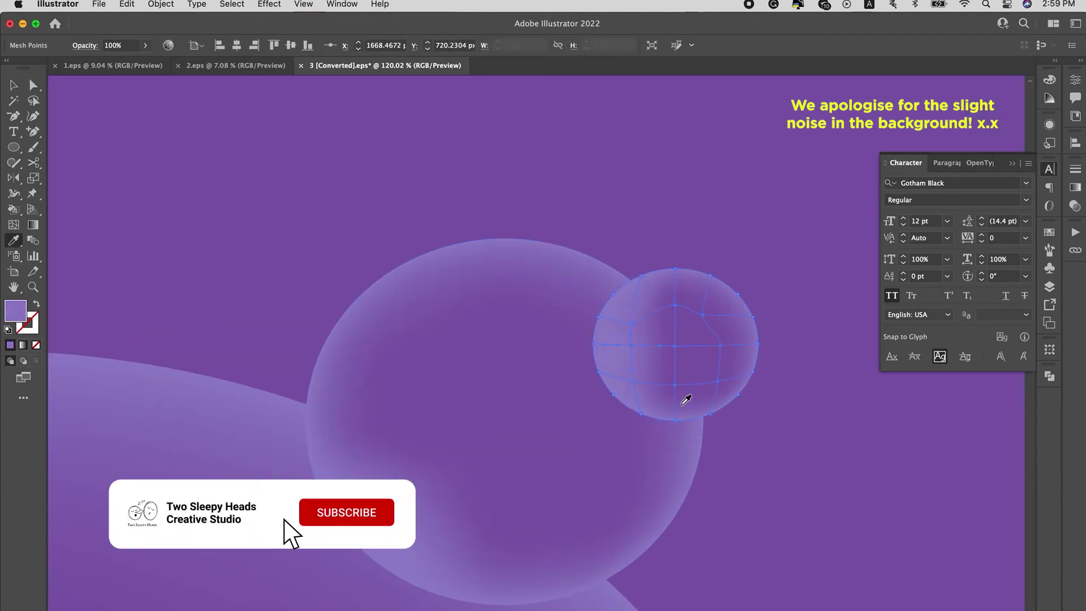
key(a)
click(740, 445)
Rotate the smallest bubble counterclockwise by about 48° so its lighter side faces the lower left.
key(v)
click(733, 382)
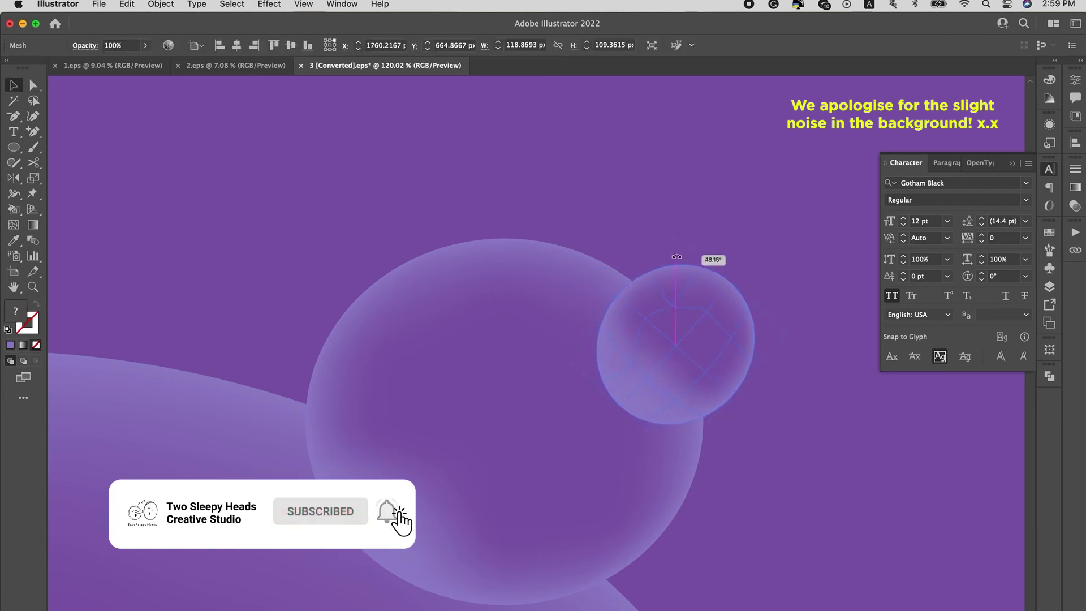
click(769, 408)
scroll(769, 407, down, 3)
scroll(767, 402, down, 3)
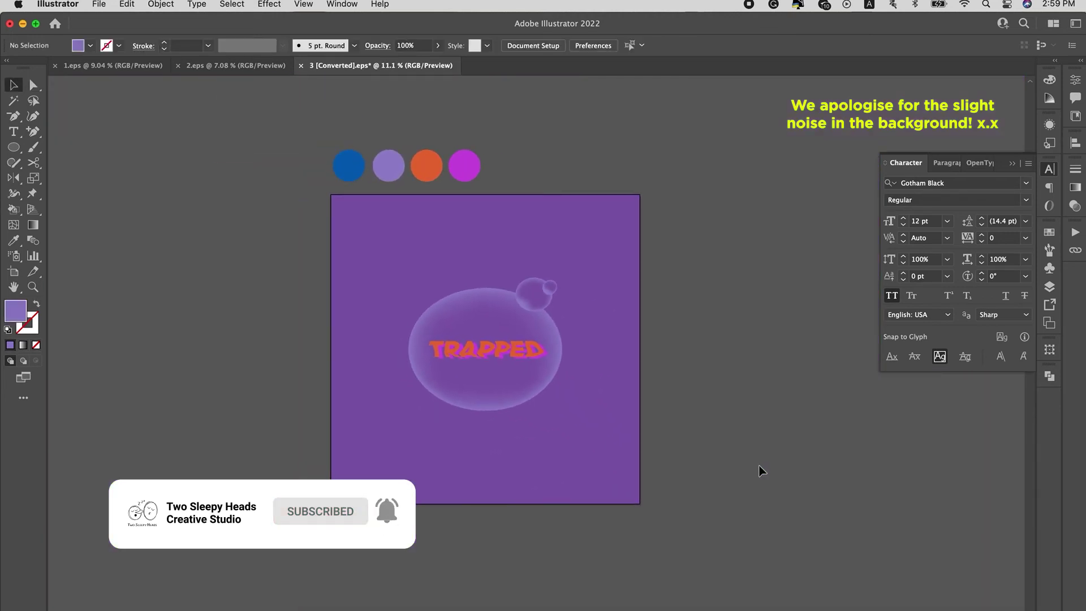
scroll(760, 471, down, 1)
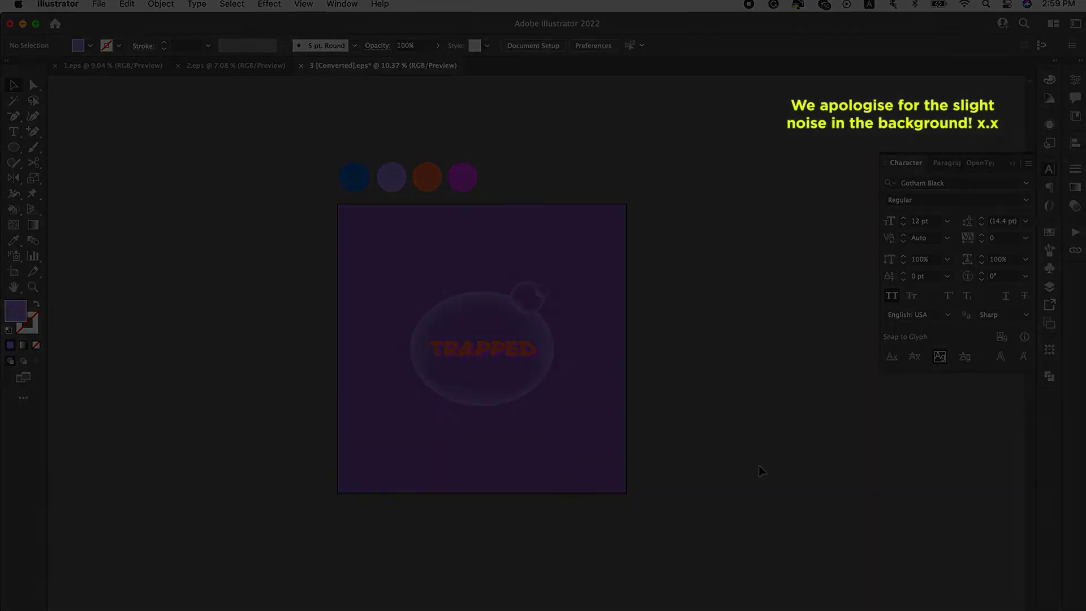